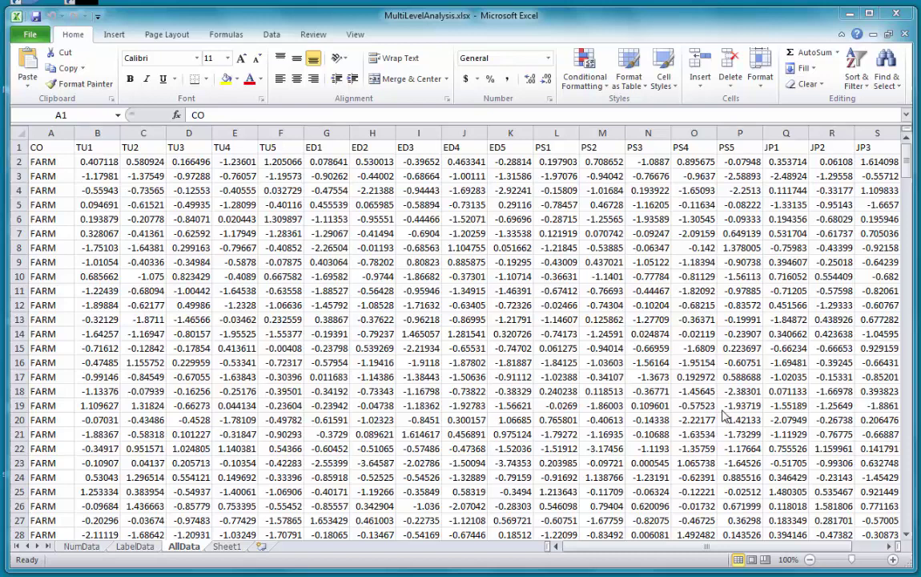
# - Scroll through the AllData sheet past the MANU and TECH rows and back to the top
pyautogui.click(781, 552)
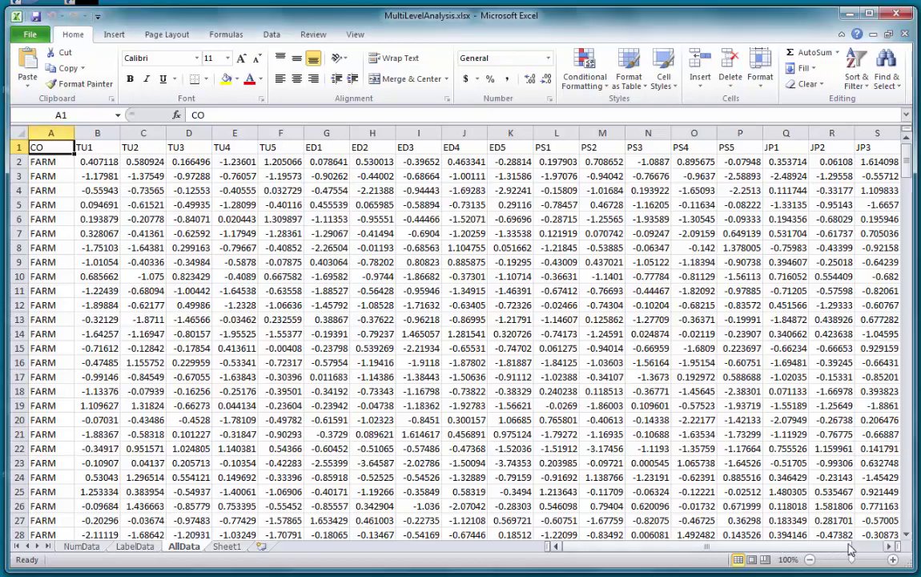
pyautogui.hscroll(1, 738, 495)
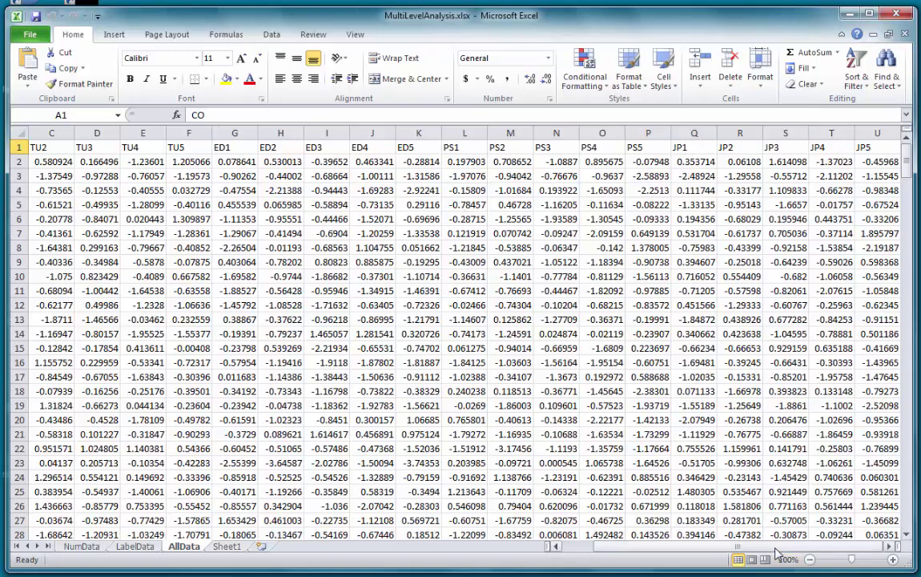
pyautogui.moveTo(741, 547); pyautogui.dragTo(723, 551)
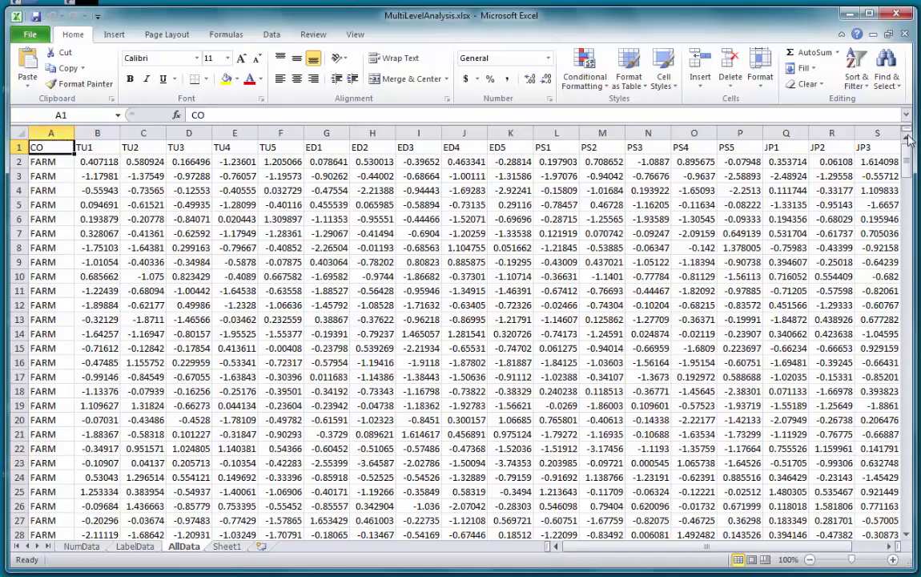
pyautogui.moveTo(913, 164); pyautogui.dragTo(909, 509)
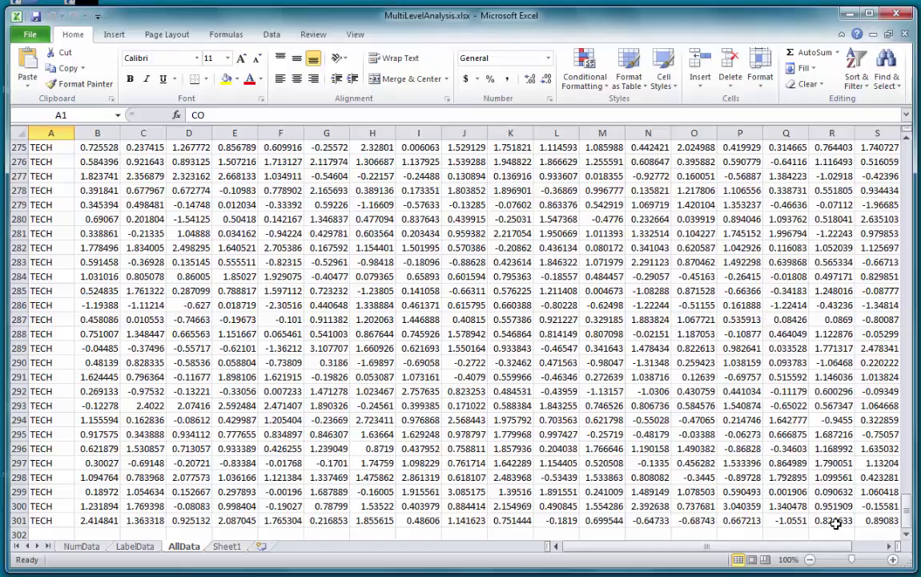
pyautogui.moveTo(905, 519); pyautogui.dragTo(918, 159)
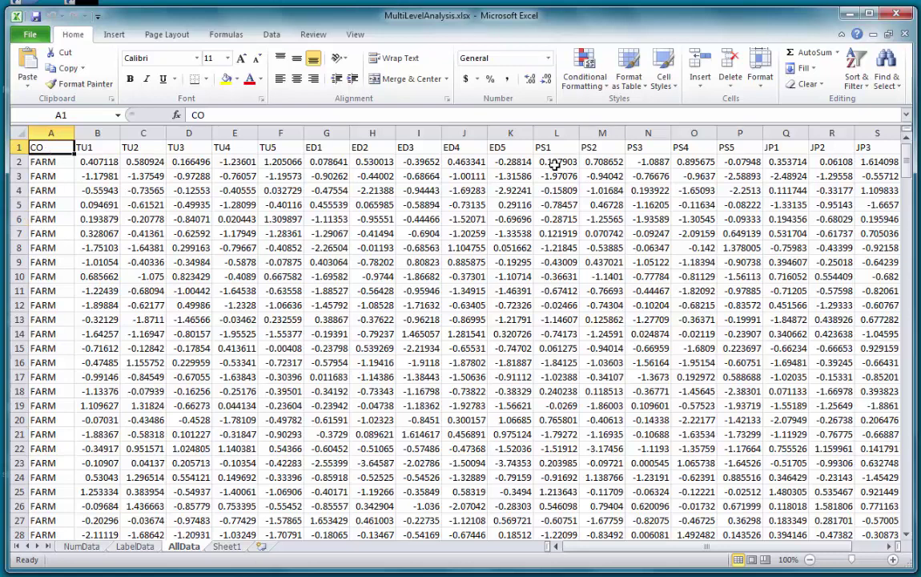
pyautogui.moveTo(906, 154); pyautogui.dragTo(910, 430)
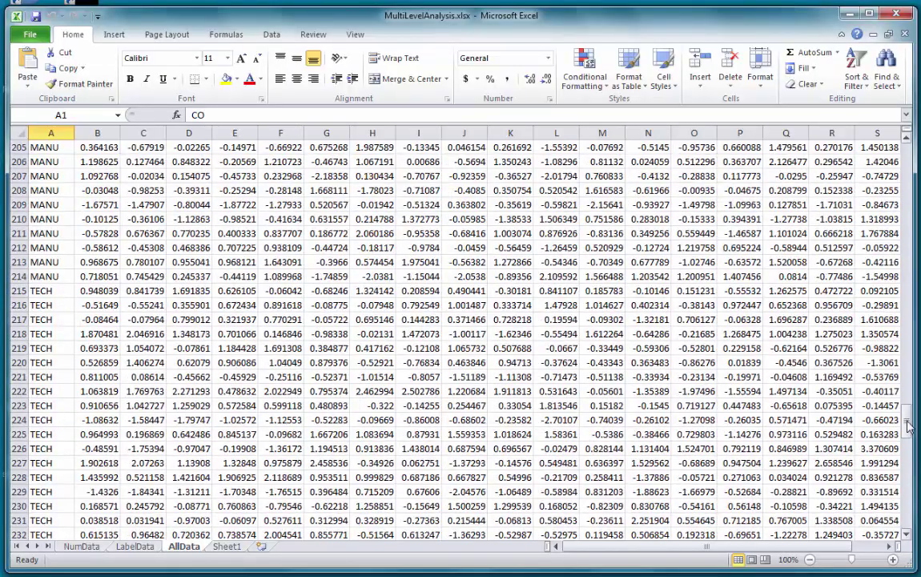
pyautogui.moveTo(909, 427); pyautogui.dragTo(905, 156)
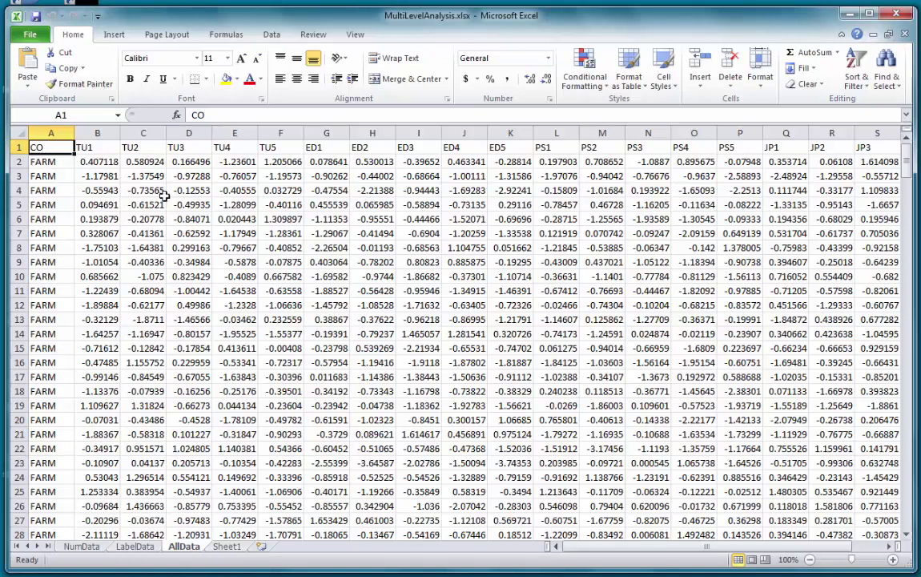
# - Look over the LabelData and NumData sheets, then return to WarpPLS 7.0
pyautogui.click(133, 546)
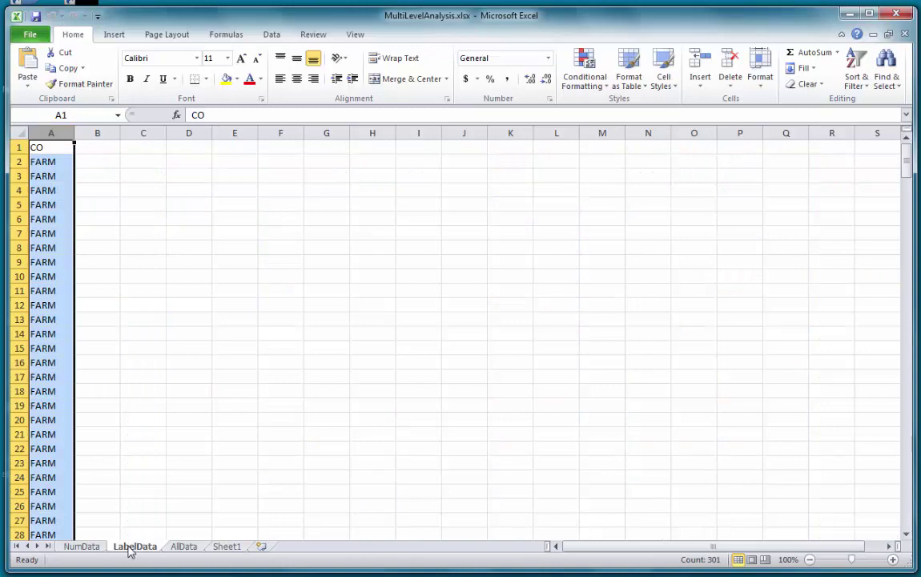
pyautogui.click(88, 547)
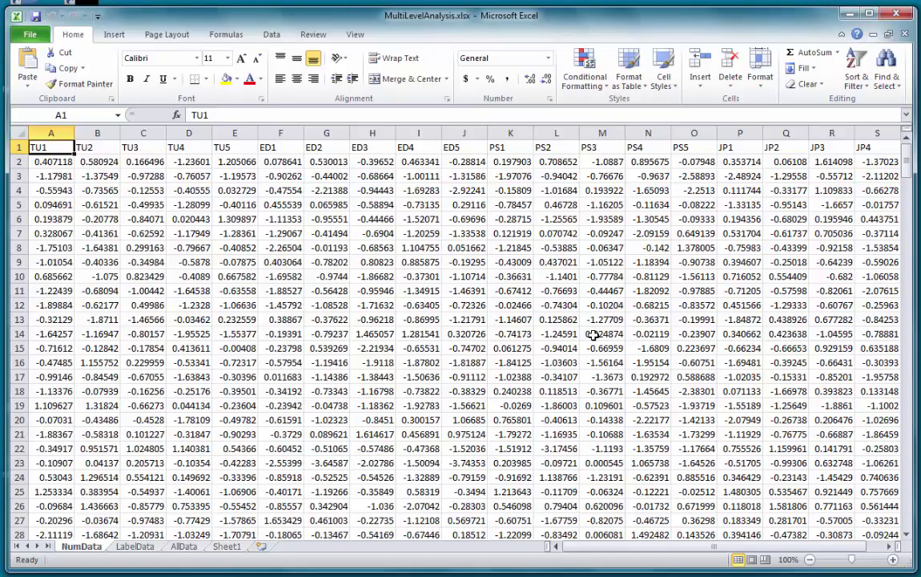
pyautogui.hotkey('alt', 'Tab')
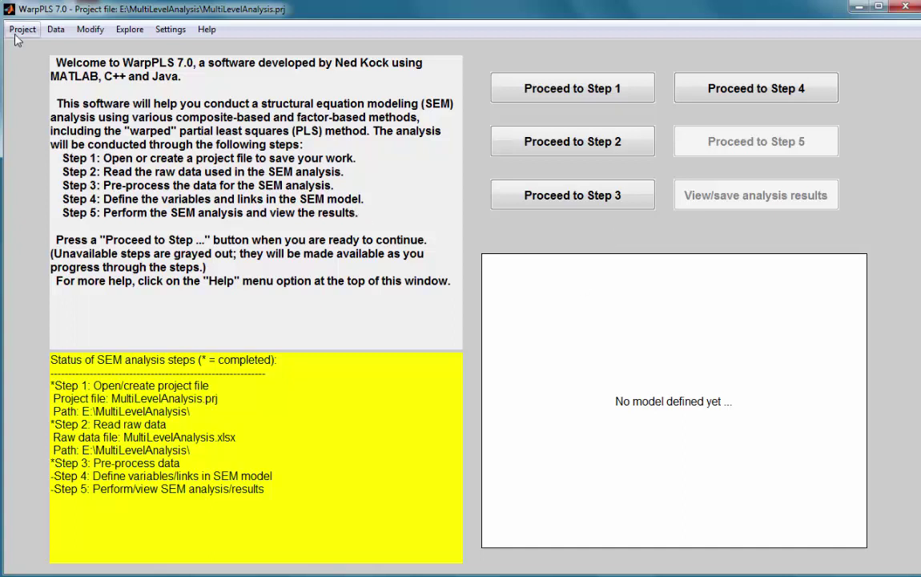
pyautogui.click(54, 30)
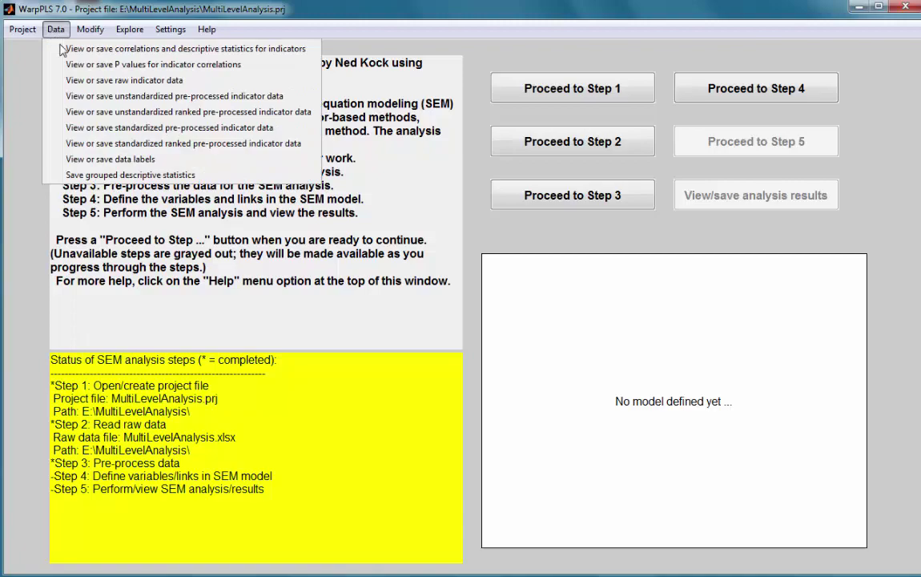
pyautogui.click(88, 81)
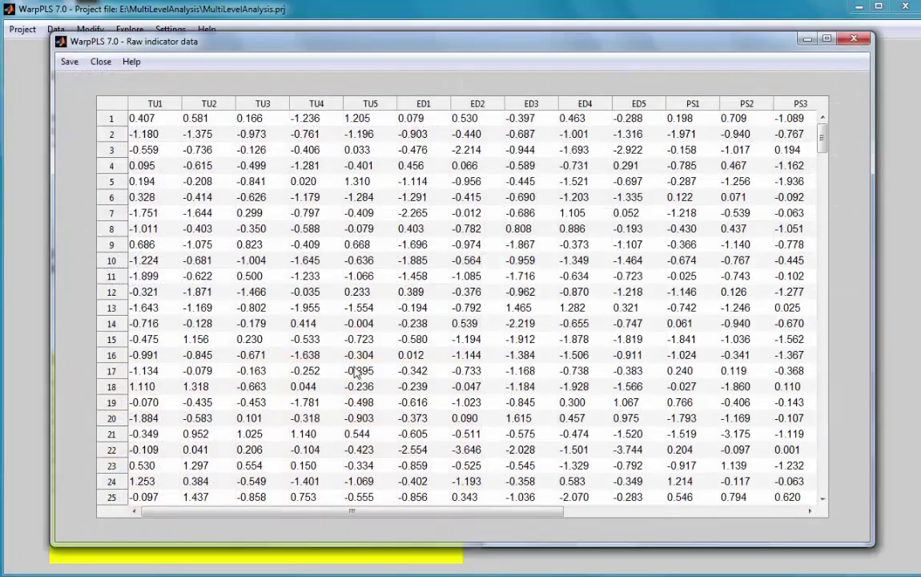
pyautogui.moveTo(444, 510)
pyautogui.mouseDown()
pyautogui.moveTo(643, 515)
pyautogui.moveTo(440, 517)
pyautogui.mouseUp()
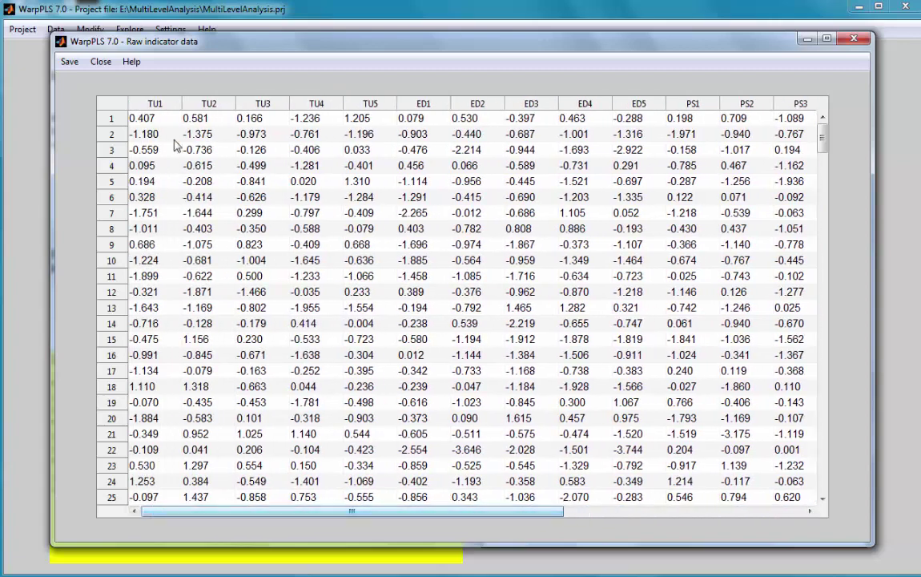
pyautogui.click(100, 62)
pyautogui.click(113, 80)
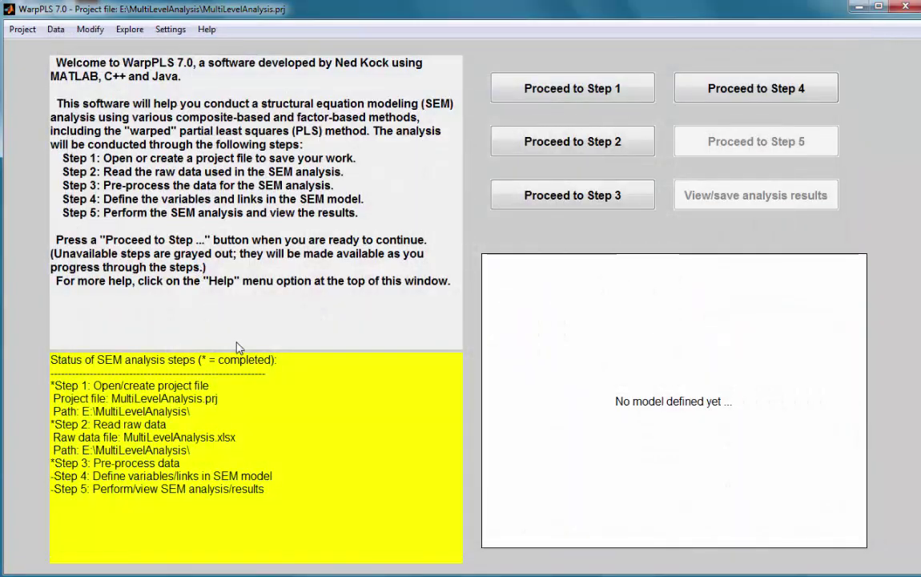
pyautogui.moveTo(142, 573)
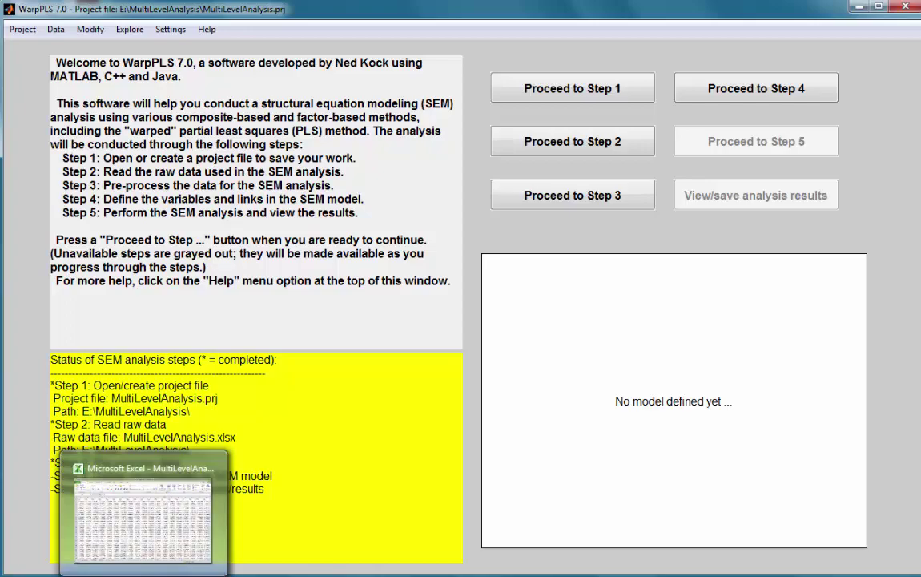
# - Copy column A of the LabelData sheet (CO labels, rows 1–301) and return to WarpPLS
pyautogui.click(134, 521)
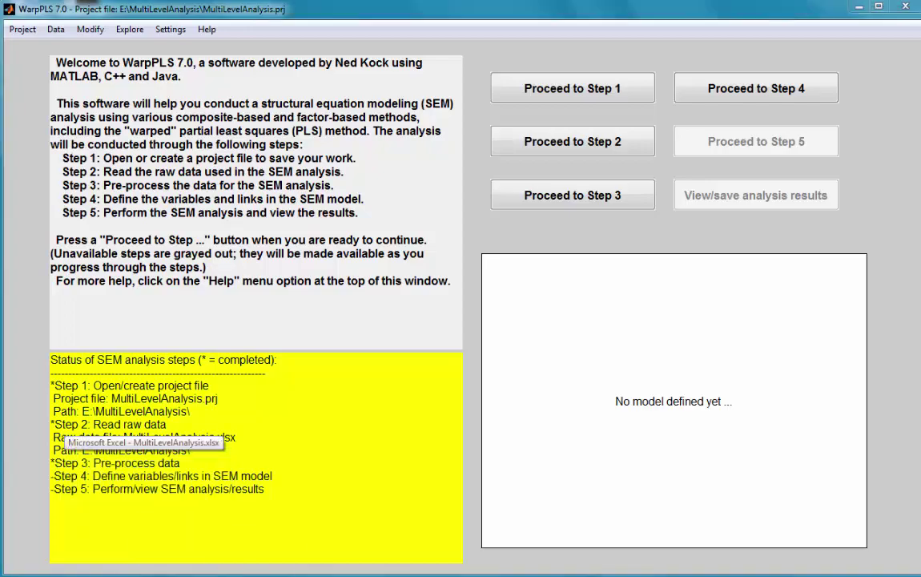
pyautogui.click(133, 546)
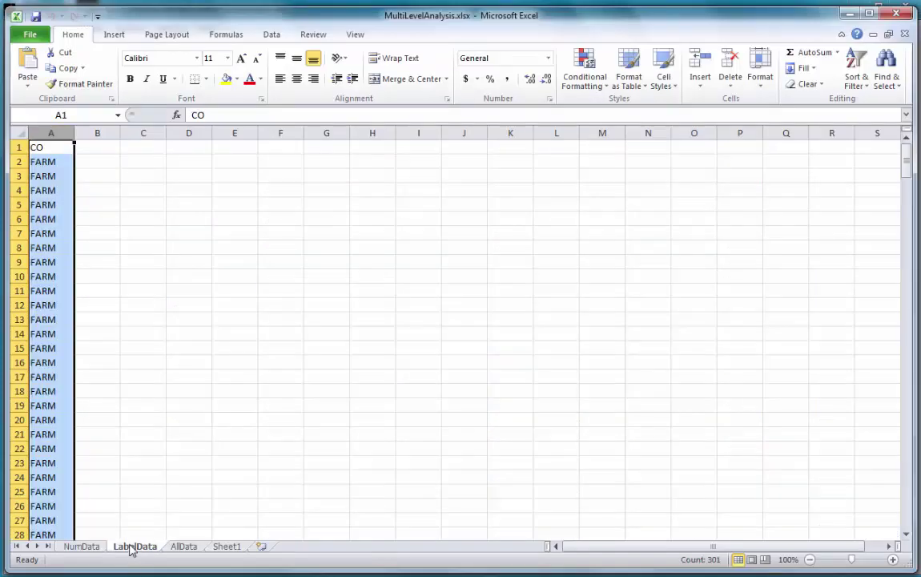
pyautogui.rightClick(46, 149)
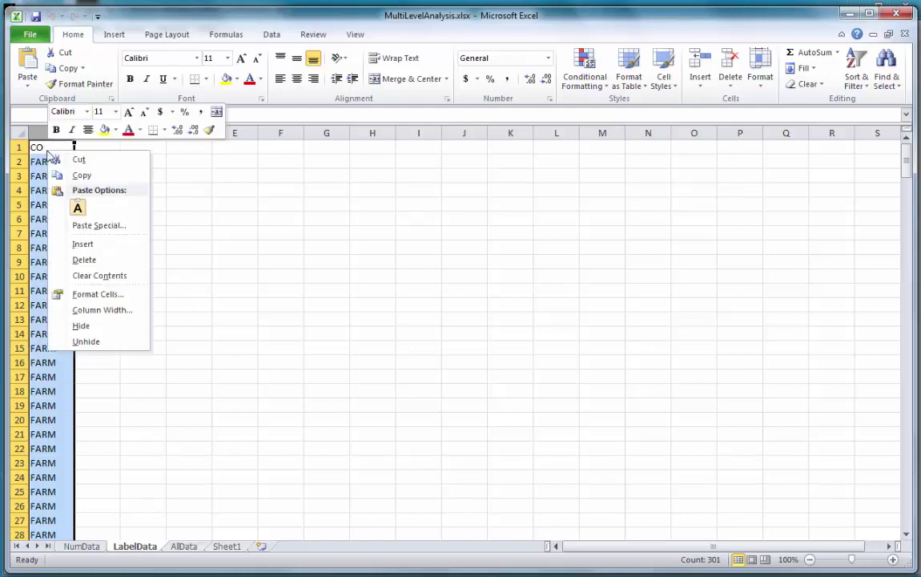
pyautogui.click(81, 176)
pyautogui.moveTo(907, 159)
pyautogui.mouseDown()
pyautogui.moveTo(915, 544)
pyautogui.moveTo(919, 152)
pyautogui.mouseUp()
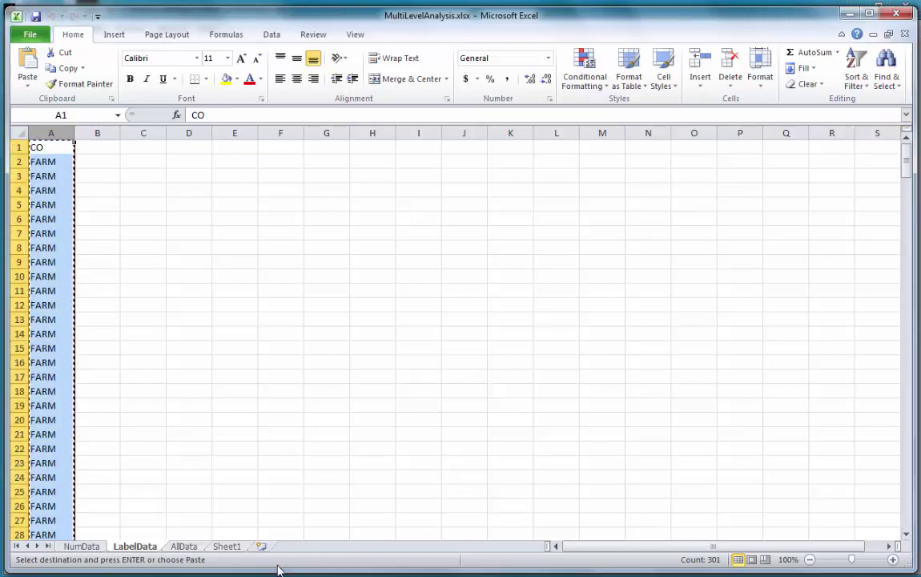
pyautogui.hotkey('alt', 'Tab')
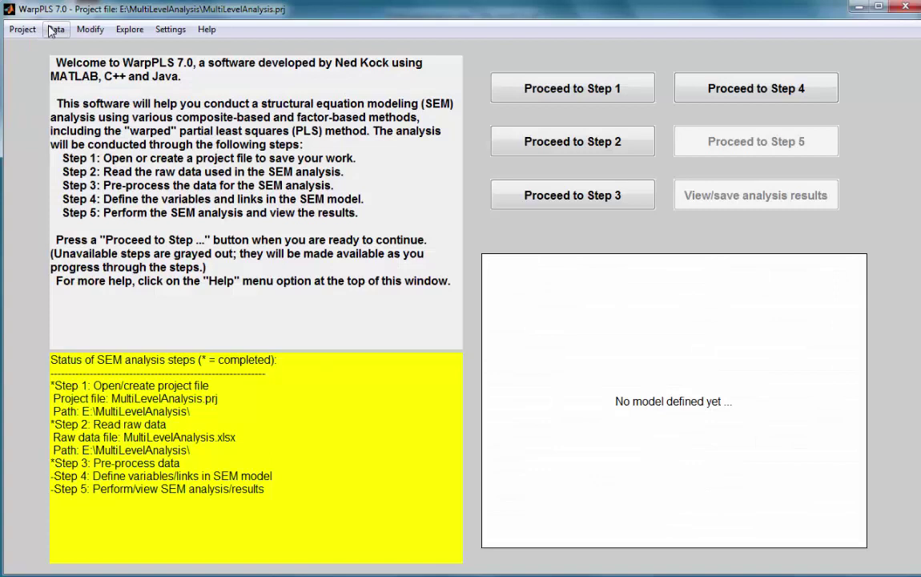
# - Import the 300 CO labels (FARM to TECH) from the clipboard as data labels through the Import Wizard
pyautogui.click(79, 32)
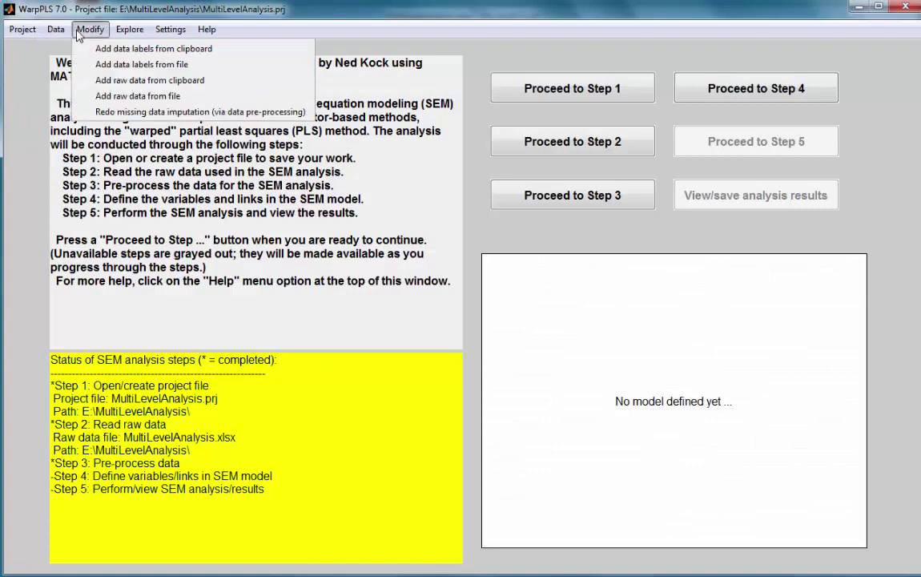
pyautogui.click(125, 50)
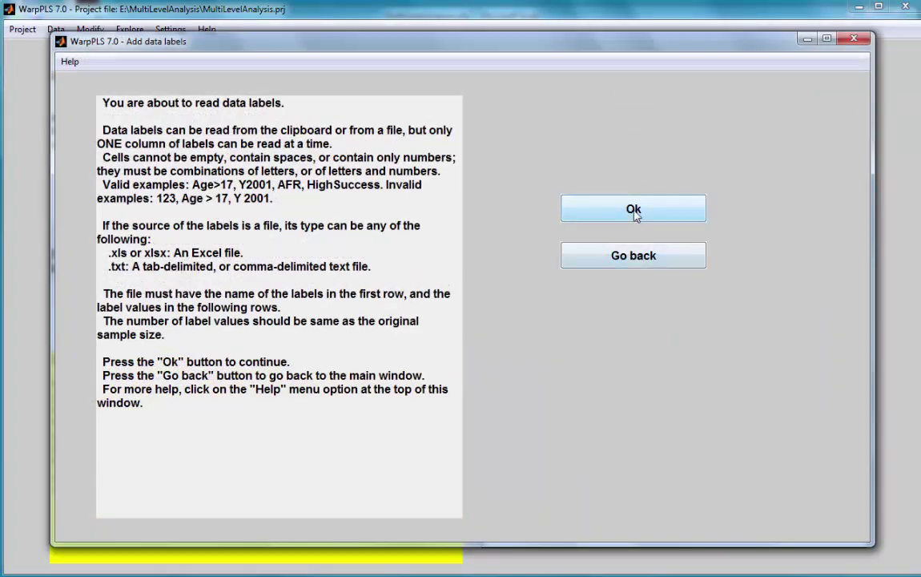
pyautogui.click(634, 211)
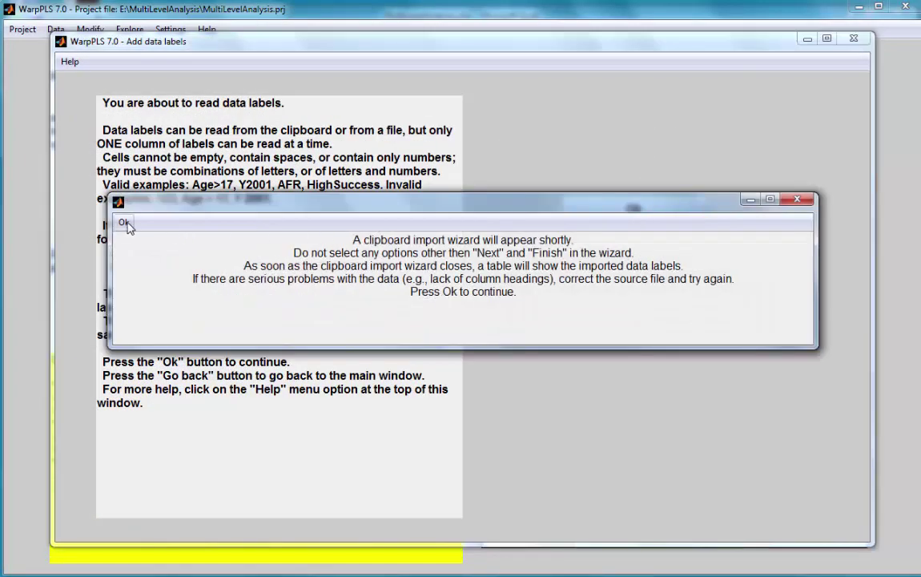
pyautogui.click(126, 226)
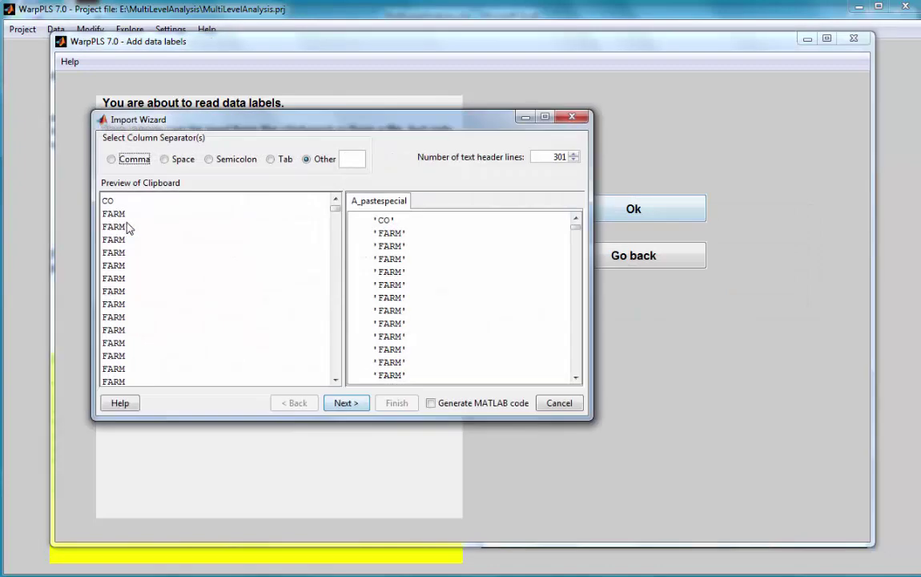
pyautogui.click(345, 403)
pyautogui.click(395, 405)
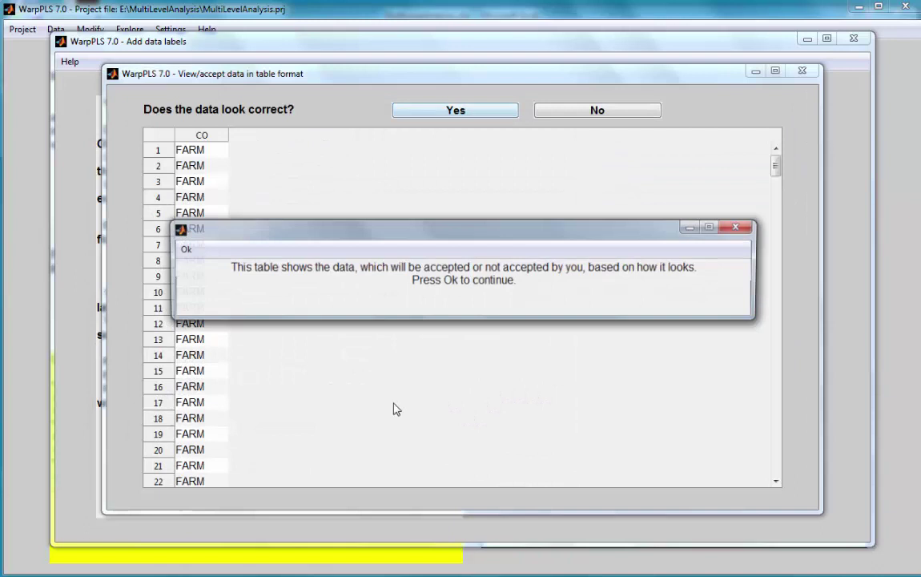
pyautogui.click(184, 252)
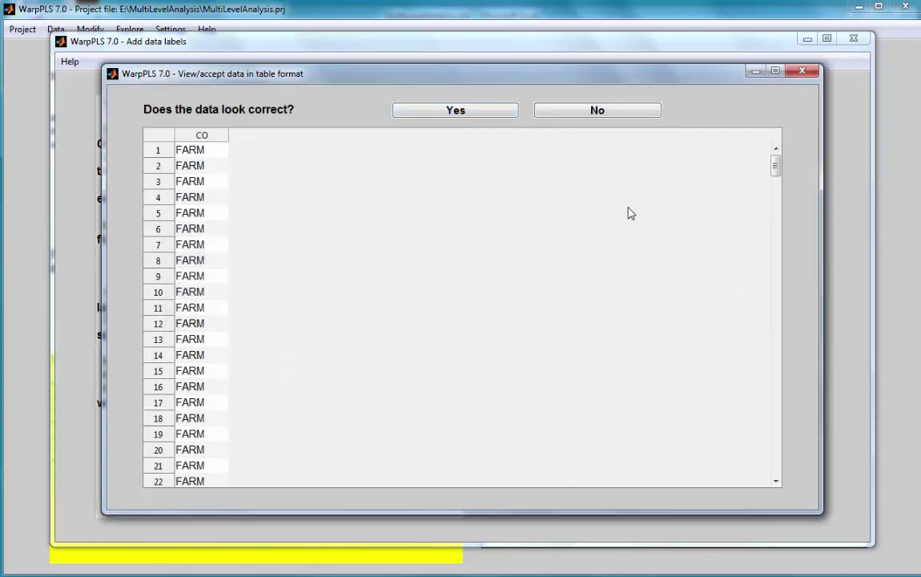
pyautogui.moveTo(776, 165); pyautogui.dragTo(781, 479)
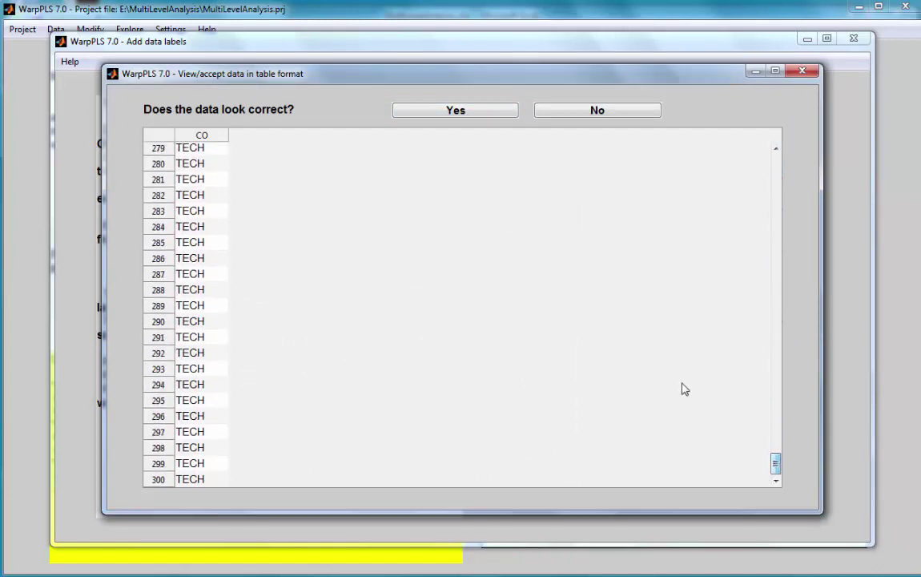
pyautogui.click(459, 115)
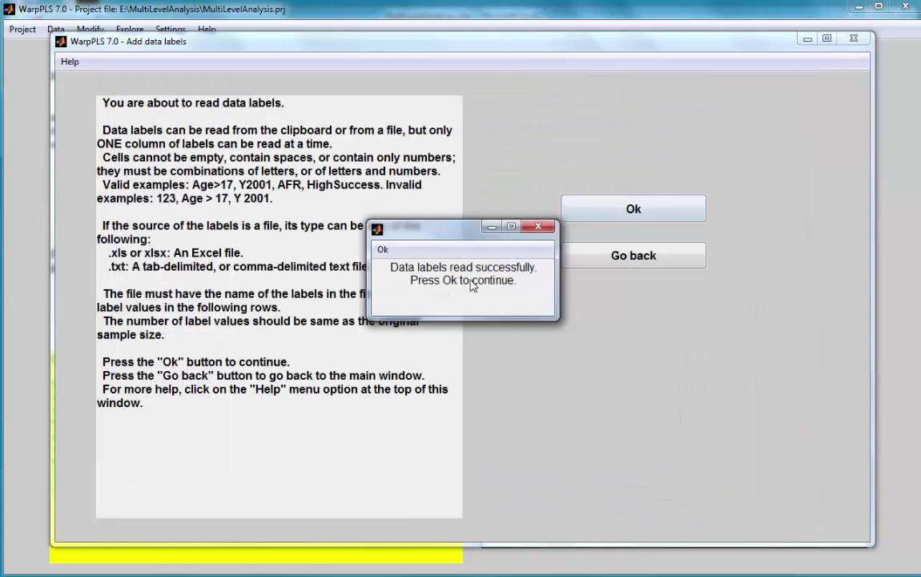
pyautogui.click(384, 251)
pyautogui.click(384, 251)
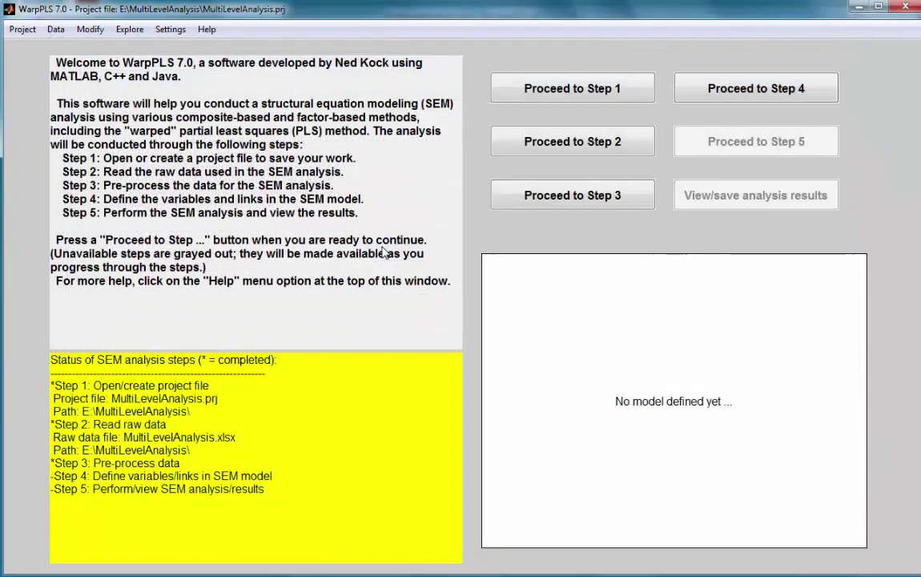
pyautogui.click(56, 29)
pyautogui.click(108, 149)
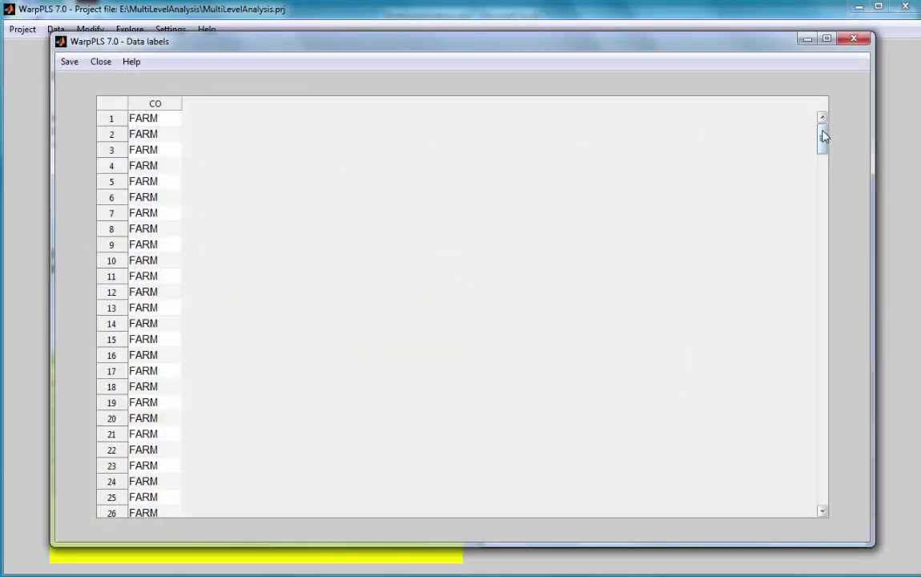
pyautogui.moveTo(824, 136)
pyautogui.mouseDown()
pyautogui.moveTo(804, 439)
pyautogui.moveTo(820, 503)
pyautogui.moveTo(843, 273)
pyautogui.moveTo(824, 122)
pyautogui.mouseUp()
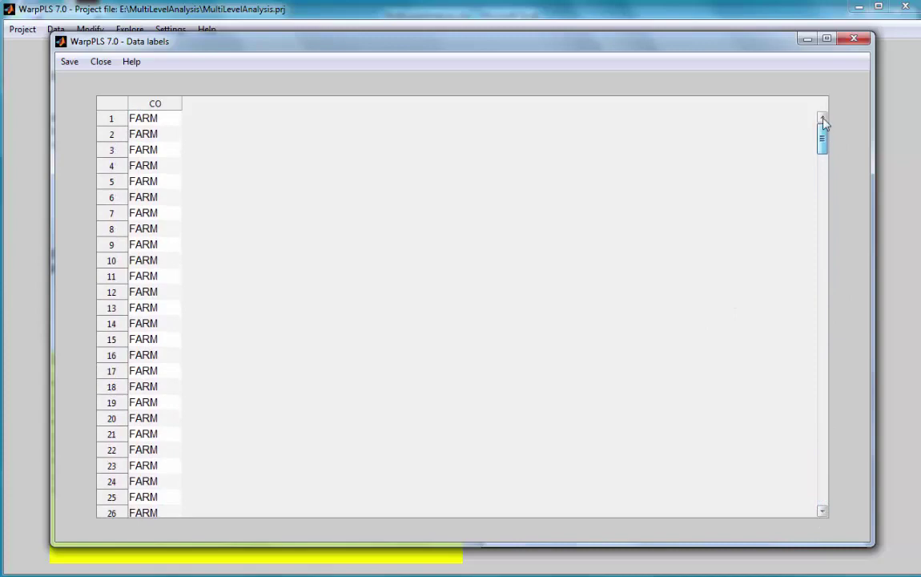
pyautogui.click(854, 40)
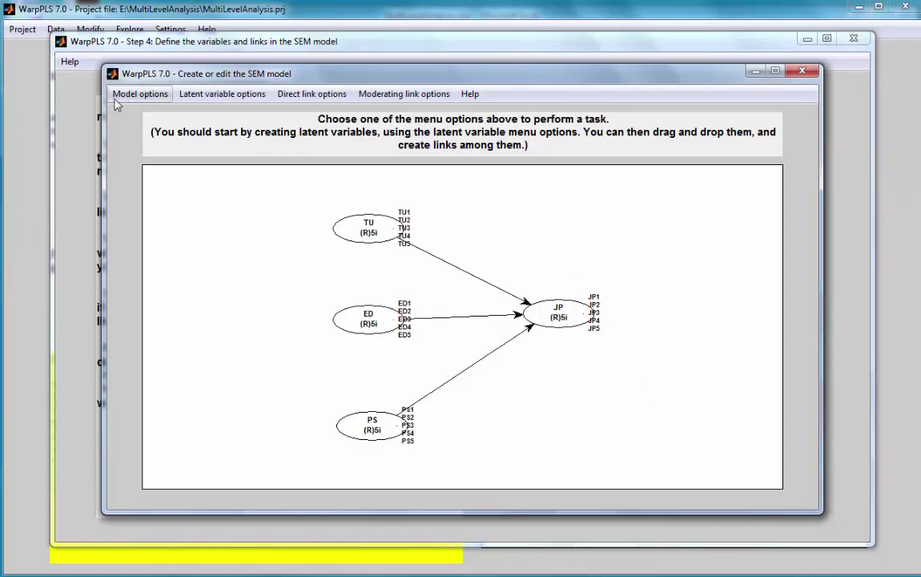
# - Hide the indicator names on the latent variables, then save and close the model
pyautogui.click(138, 95)
pyautogui.click(138, 144)
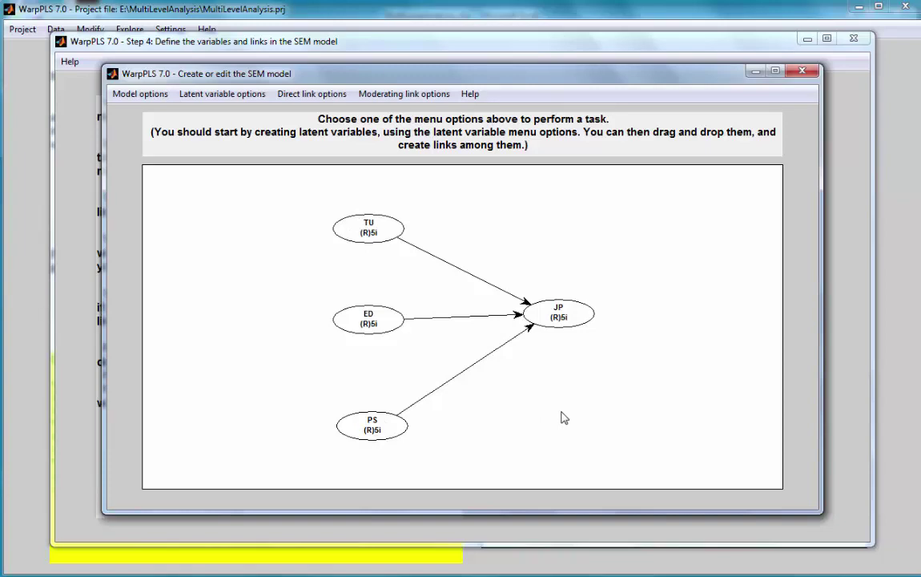
pyautogui.click(128, 96)
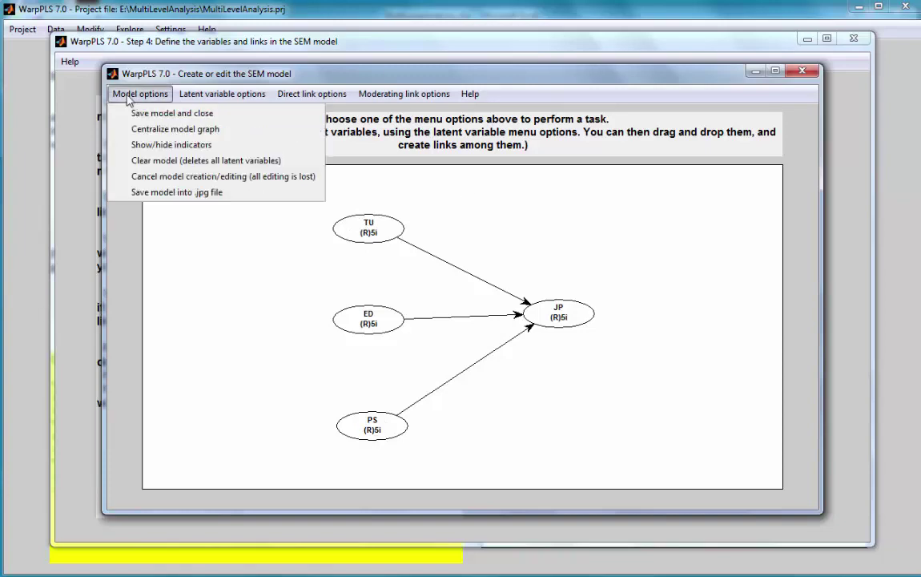
pyautogui.click(139, 115)
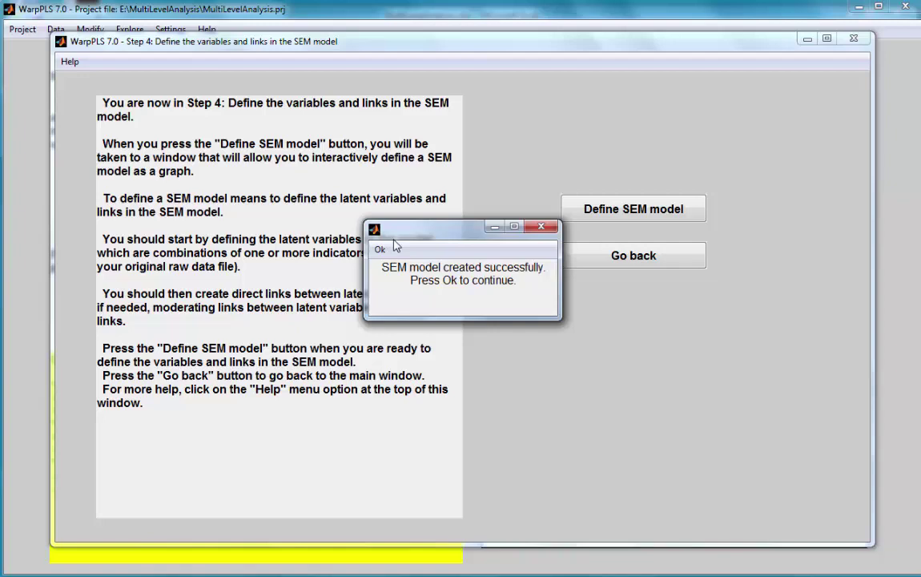
# - Dismiss the notices, then set Linear as the default inner model algorithm and save the general settings
pyautogui.click(386, 253)
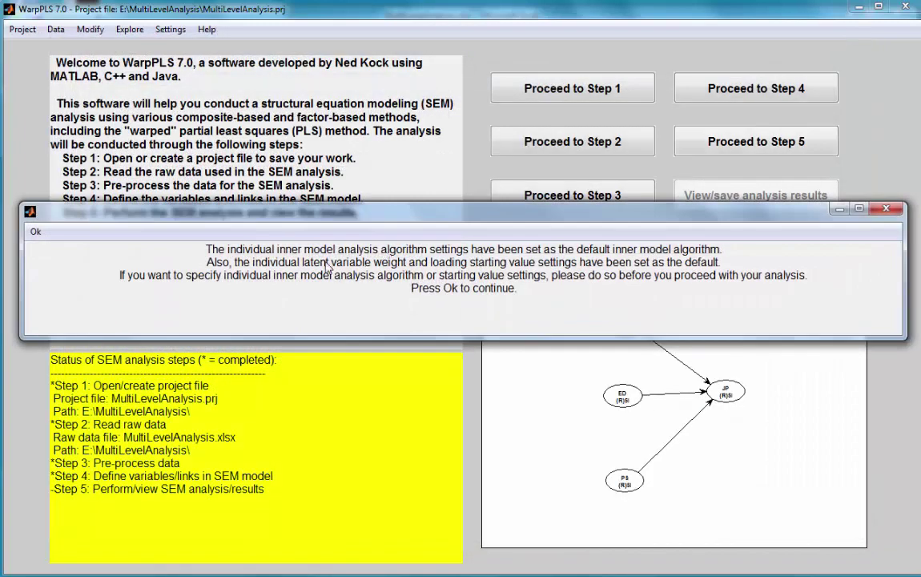
pyautogui.click(36, 232)
pyautogui.click(155, 31)
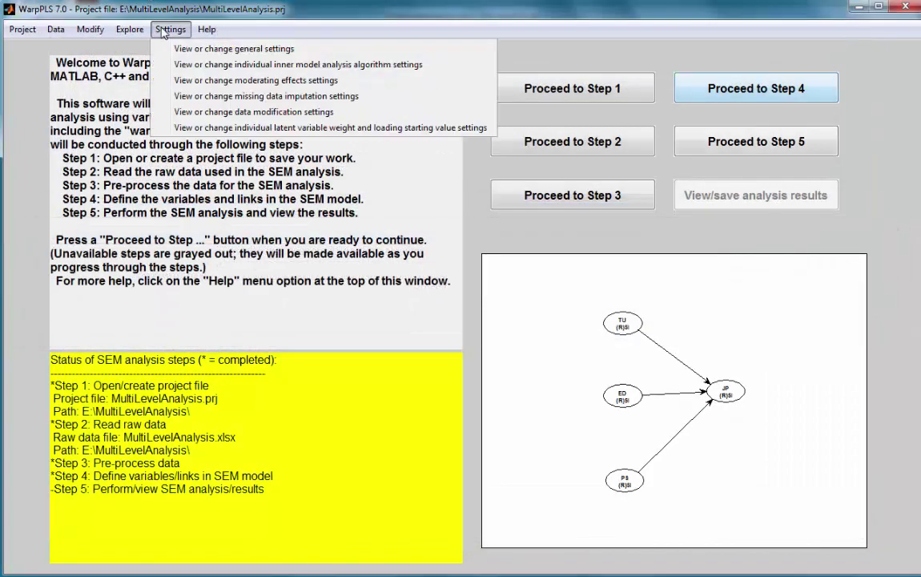
pyautogui.click(175, 50)
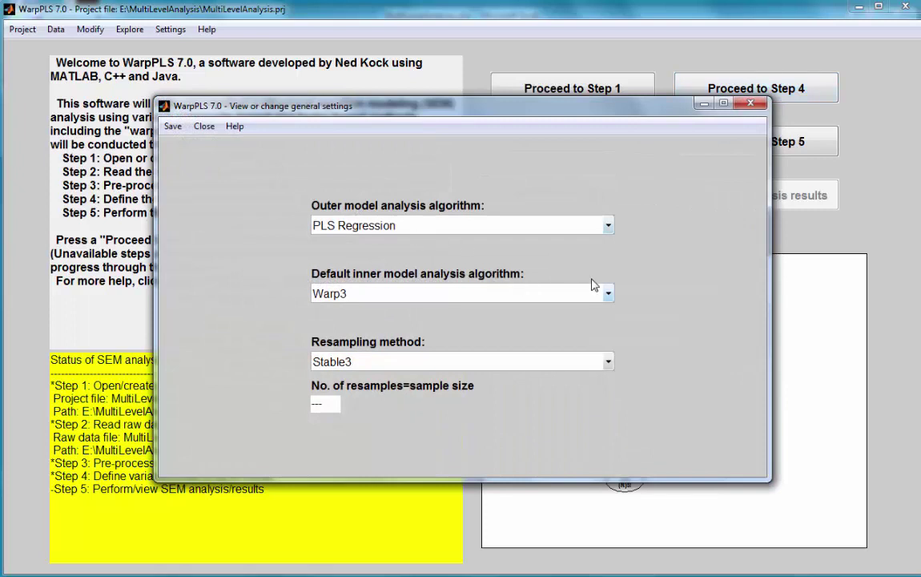
pyautogui.click(609, 298)
pyautogui.click(410, 313)
pyautogui.click(172, 126)
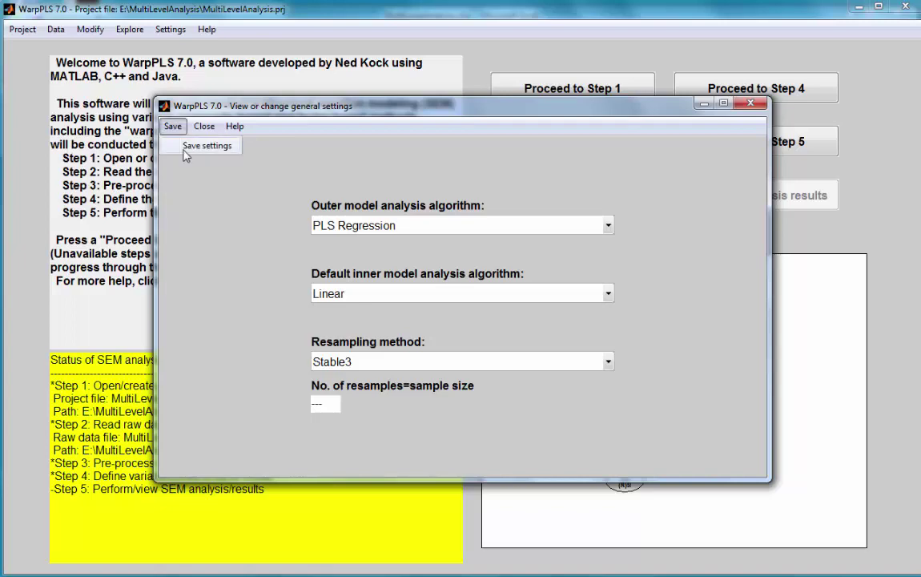
pyautogui.click(191, 143)
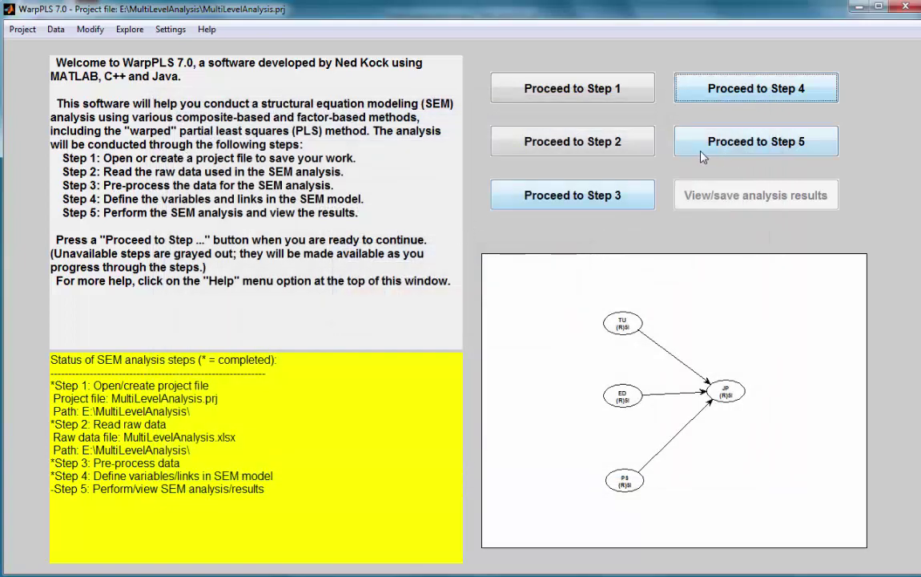
pyautogui.click(704, 141)
# - Run the SEM analysis, review paths TU 0.16, ED 0.41, PS 0.25 into JP (R² 0.30), and close results
pyautogui.click(651, 213)
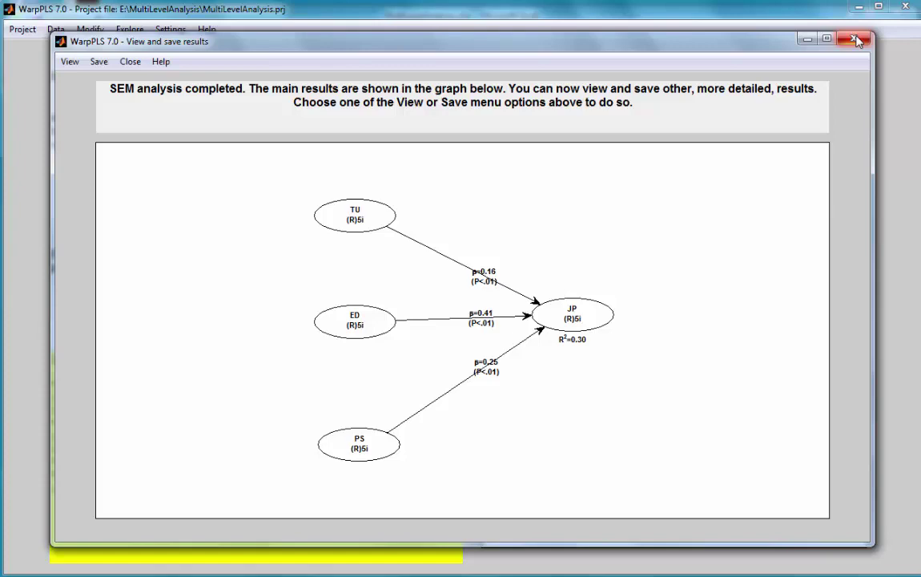
pyautogui.click(856, 40)
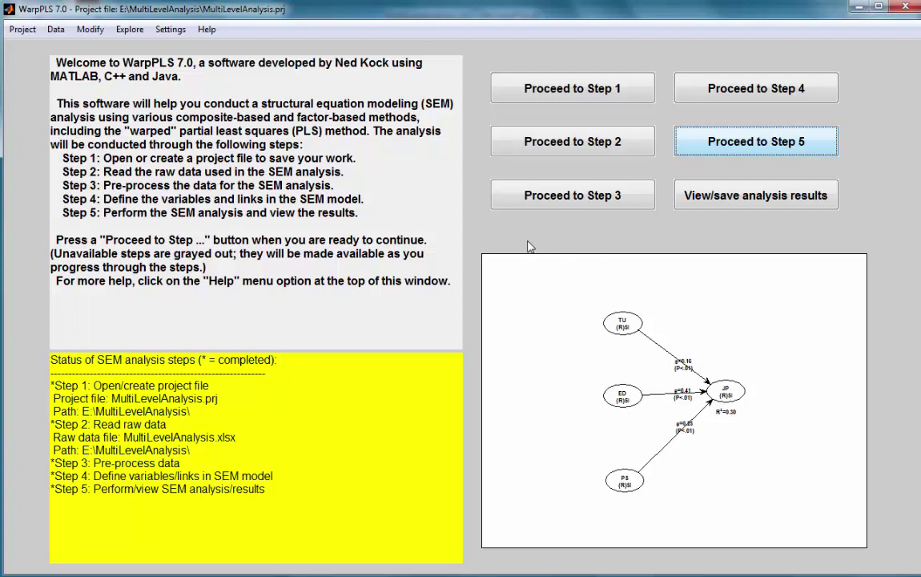
# - Open the categorical-to-numeric conversion tool and select CO (3 categories, N=300) as the variable to convert
pyautogui.click(131, 31)
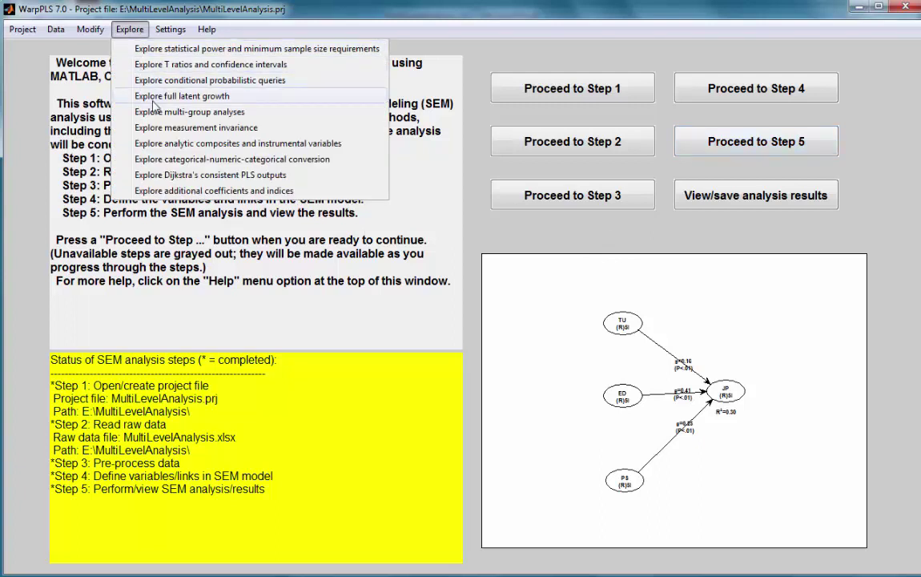
pyautogui.click(177, 159)
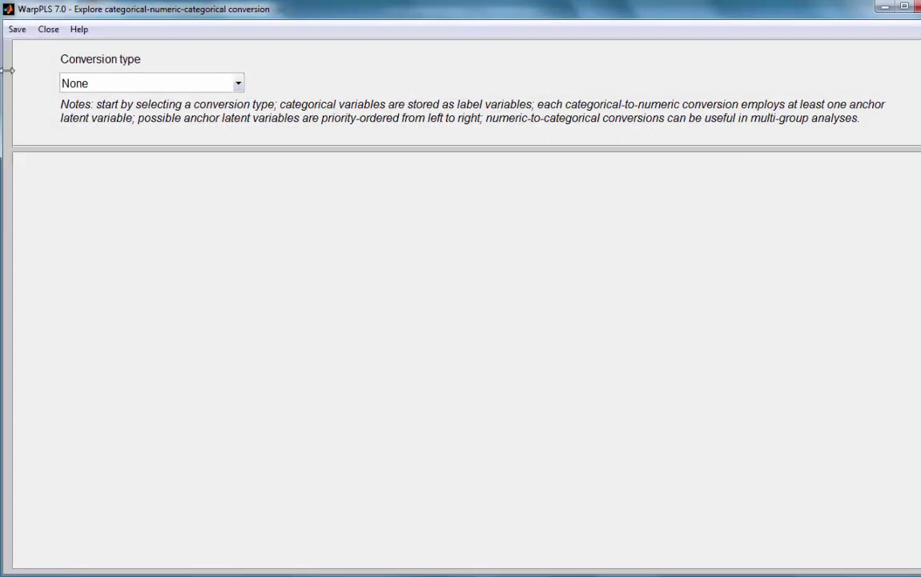
pyautogui.moveTo(915, 123); pyautogui.dragTo(908, 123)
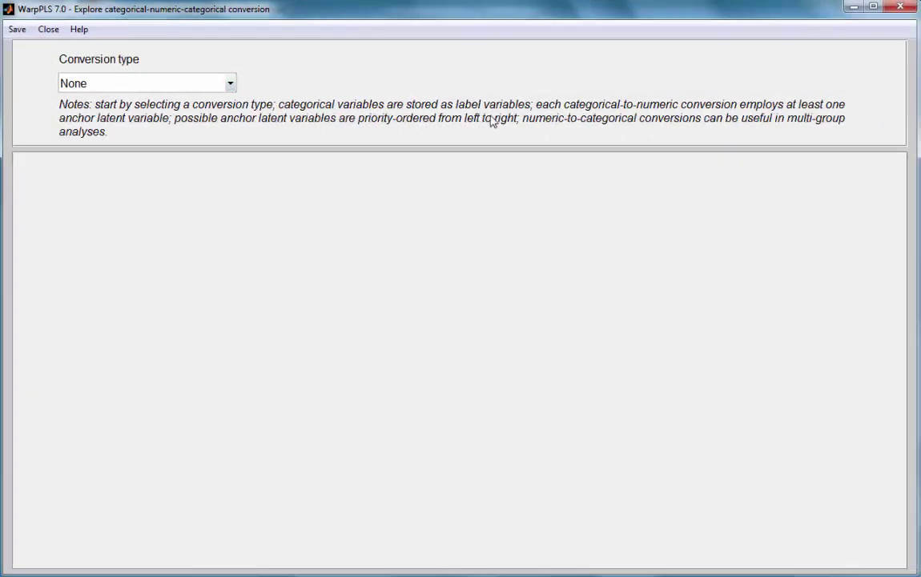
pyautogui.click(229, 84)
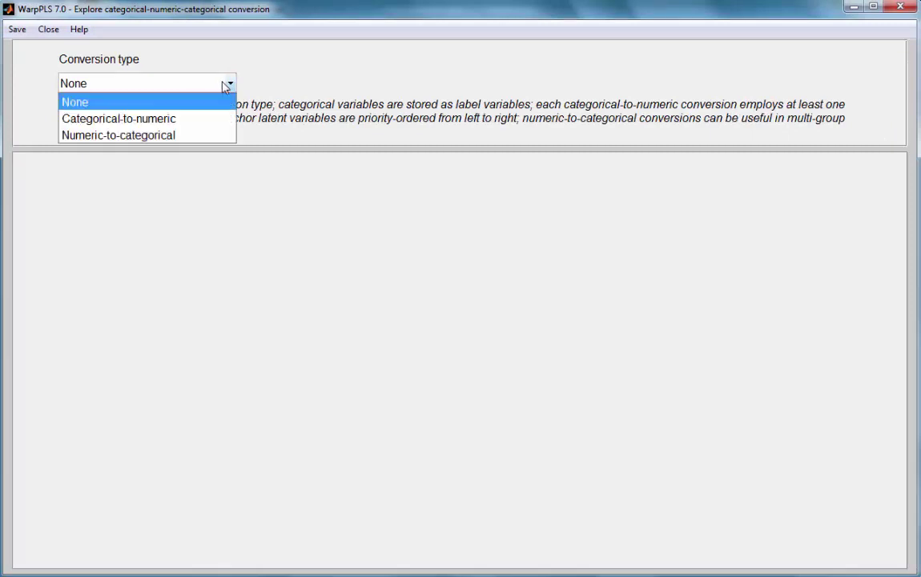
pyautogui.click(170, 119)
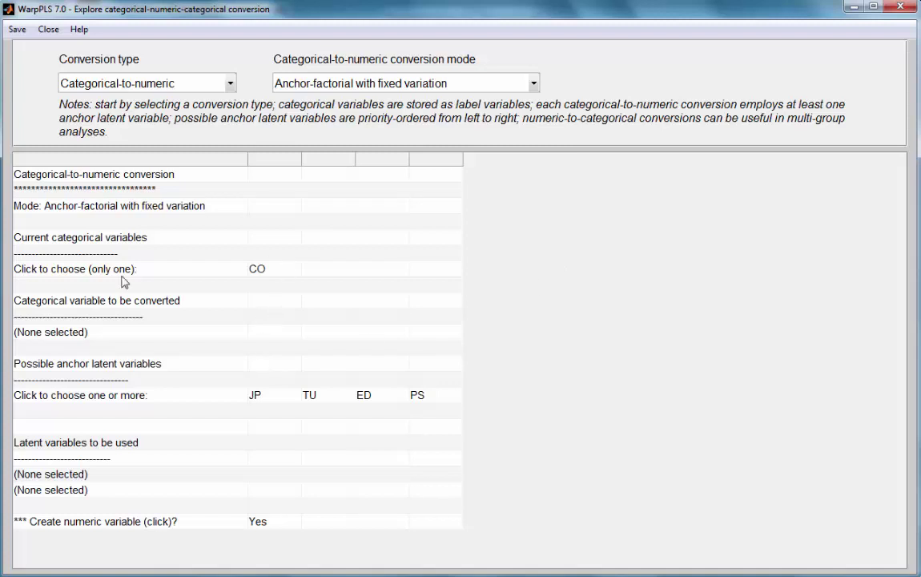
pyautogui.click(262, 273)
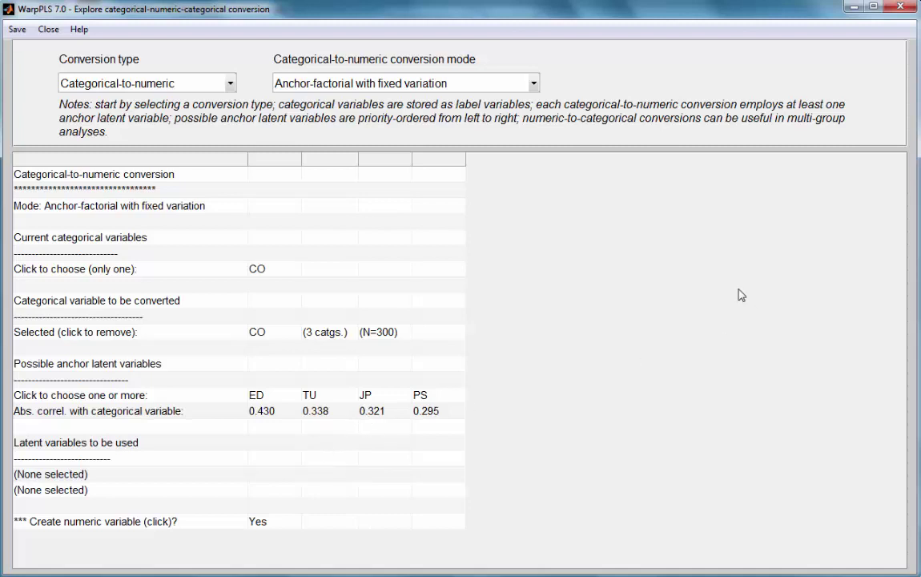
# - Choose the anchor-factorial with variation diffusion mode, with ED and PS as anchors and PS's sign positive
pyautogui.click(535, 85)
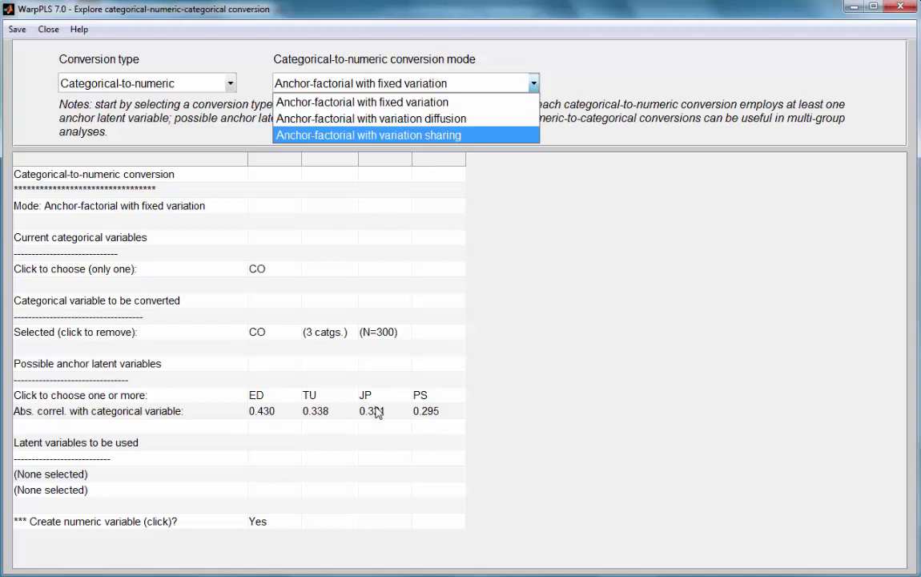
pyautogui.click(347, 120)
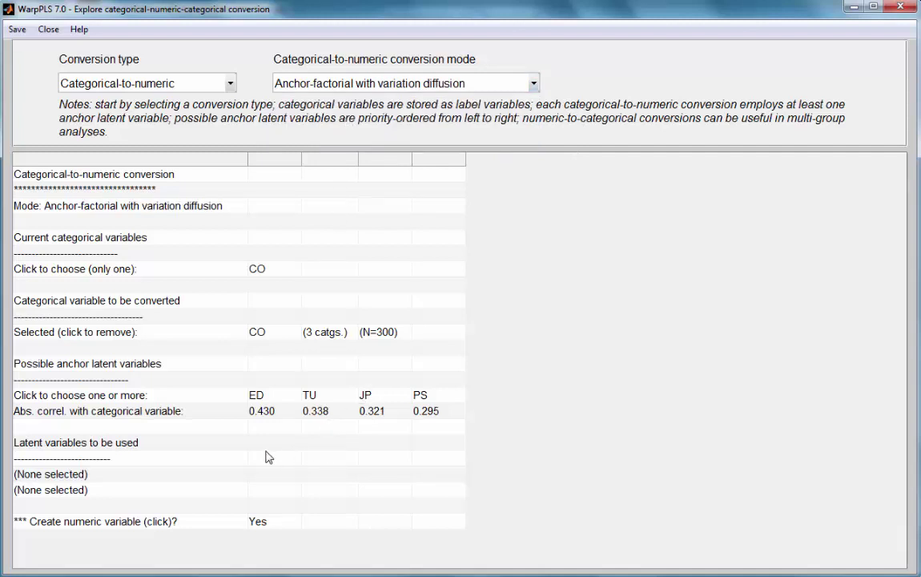
pyautogui.click(256, 398)
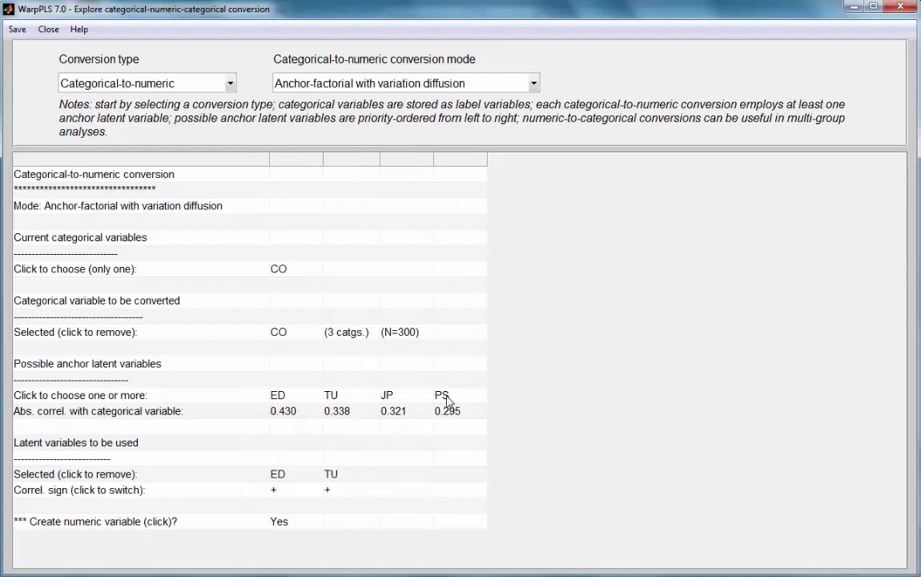
pyautogui.click(446, 397)
pyautogui.click(388, 491)
# - Create the numeric variable c2n_CO, confirm it, and close the conversion window
pyautogui.click(280, 522)
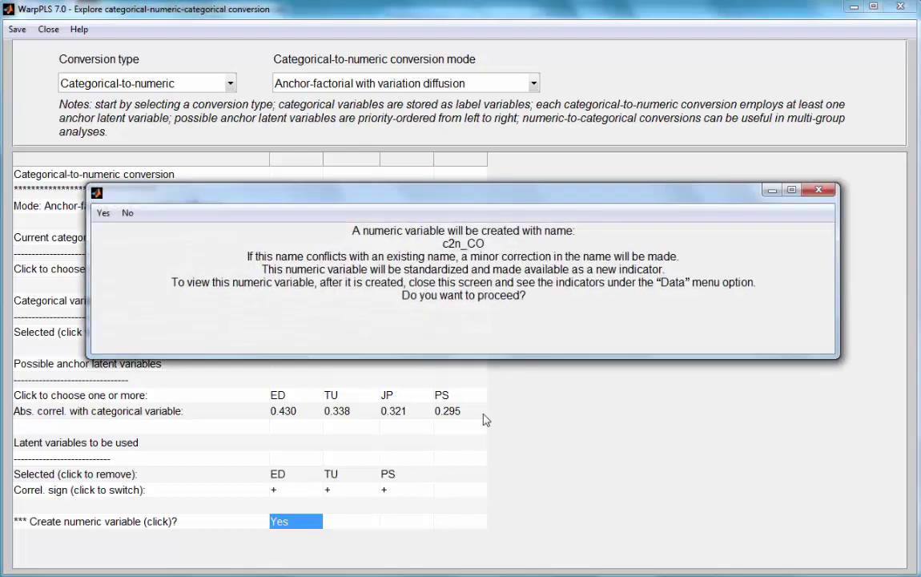
pyautogui.click(104, 214)
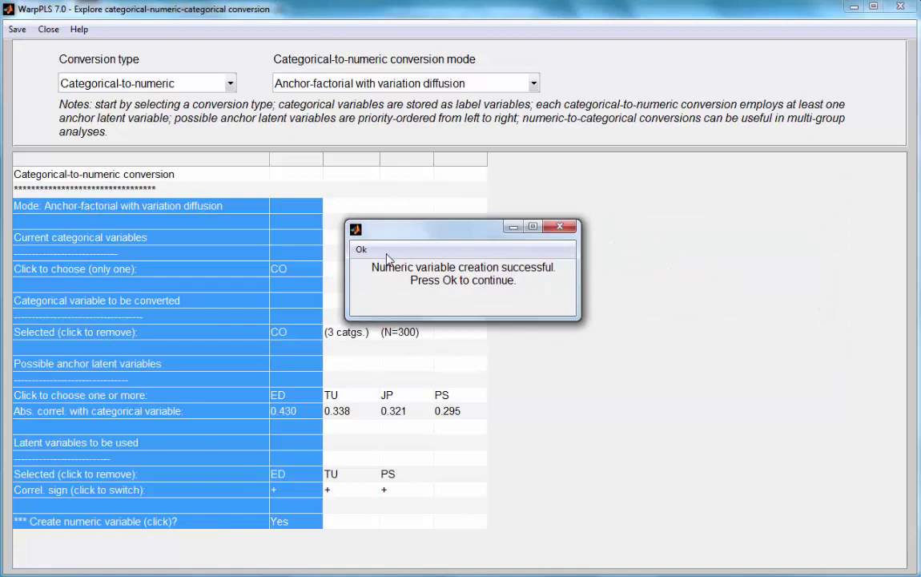
pyautogui.click(361, 251)
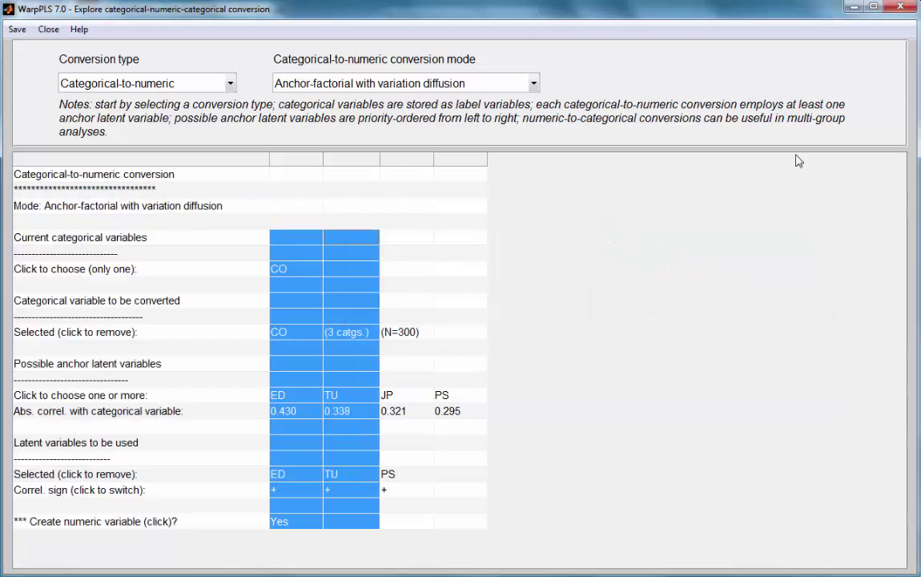
pyautogui.click(902, 8)
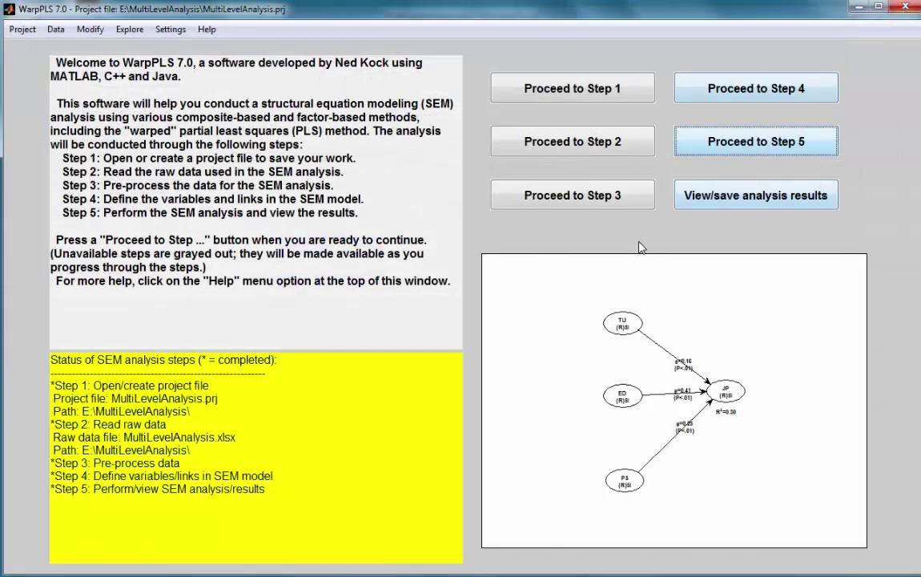
# - In the SEM model editor, create a latent variable named CO with c2n_CO as its indicator
pyautogui.click(749, 100)
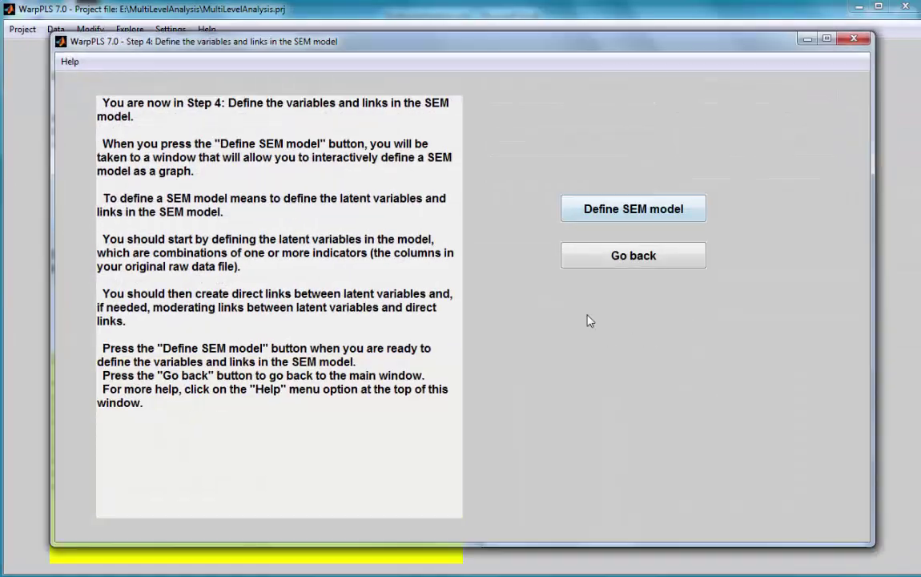
pyautogui.click(610, 209)
pyautogui.click(237, 99)
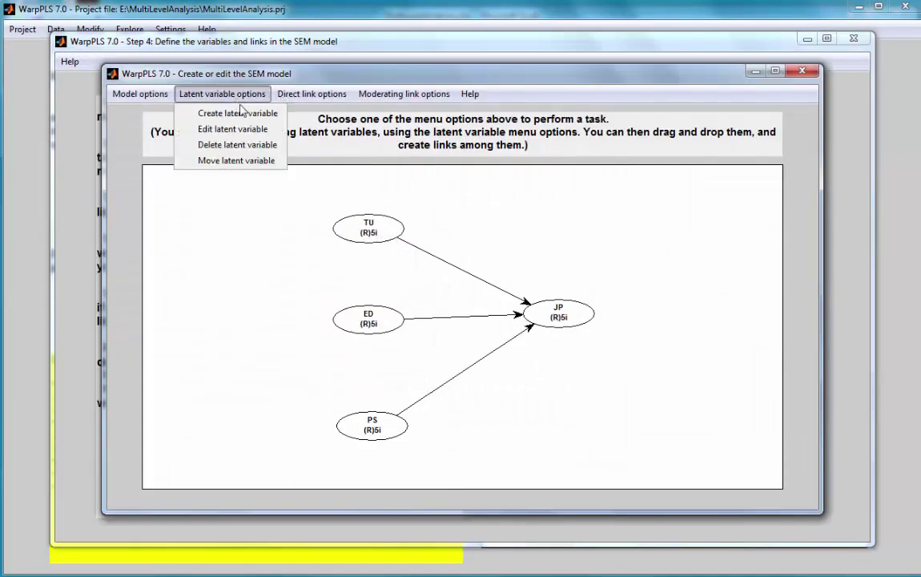
pyautogui.click(240, 113)
pyautogui.click(647, 277)
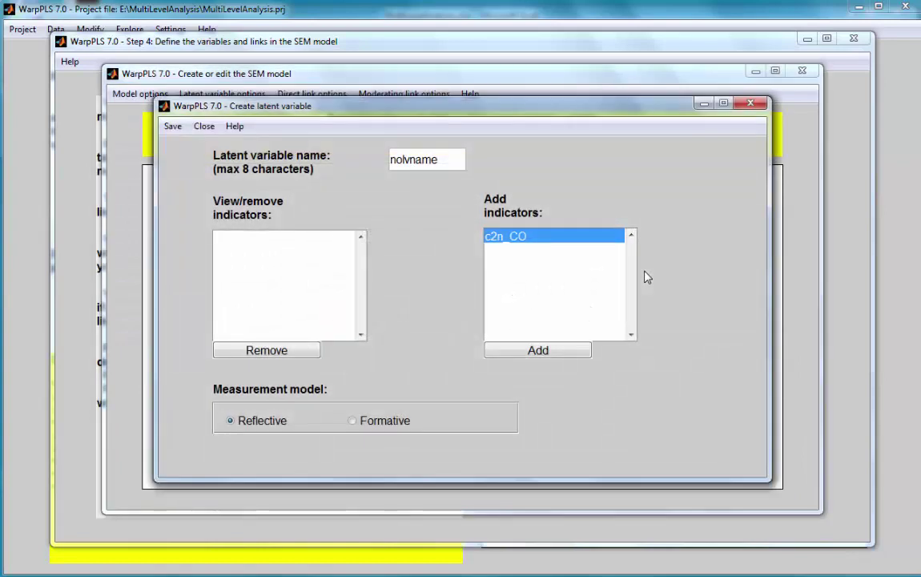
pyautogui.click(533, 347)
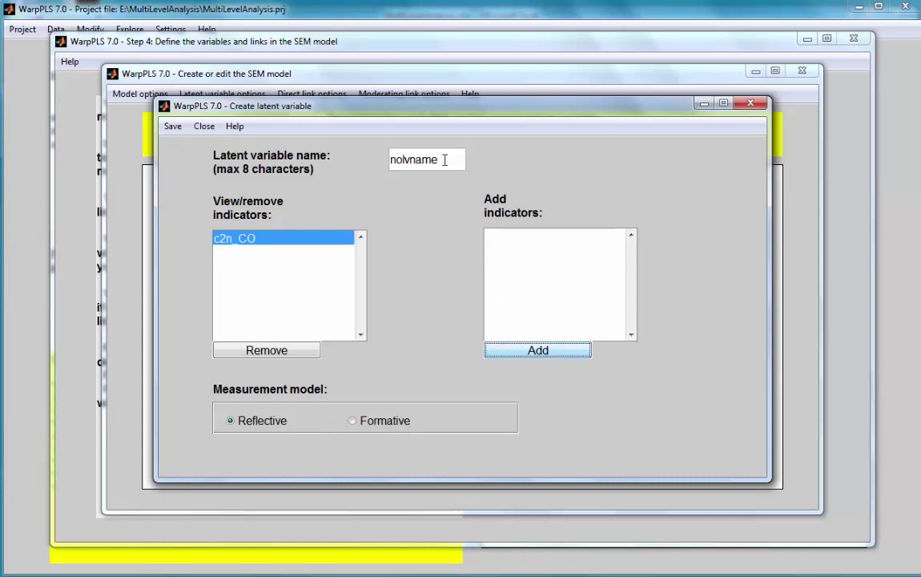
pyautogui.moveTo(444, 159); pyautogui.dragTo(390, 160)
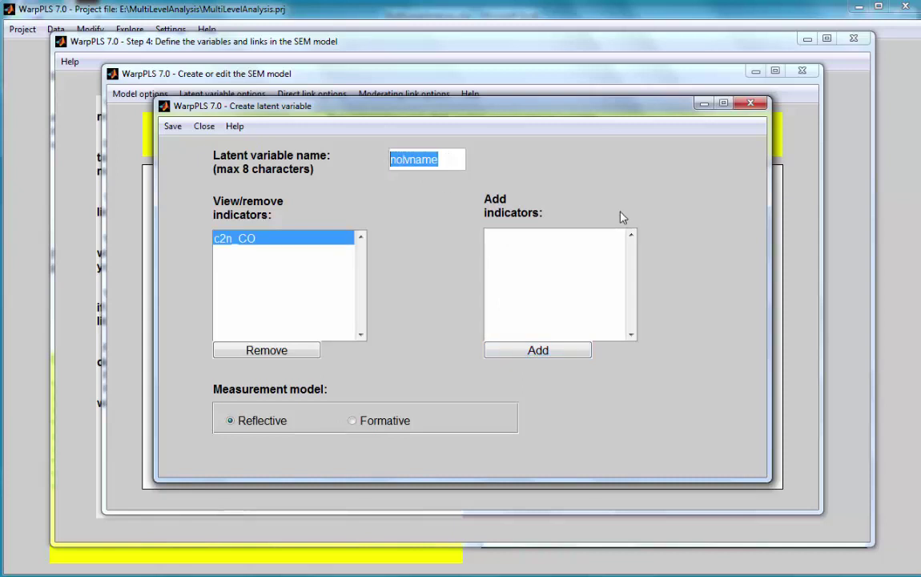
pyautogui.write('co')
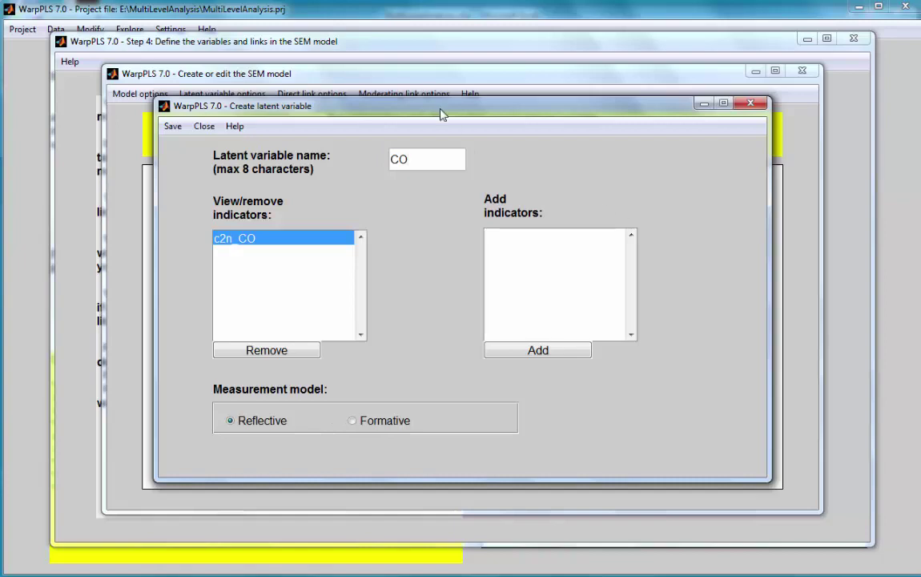
pyautogui.click(172, 129)
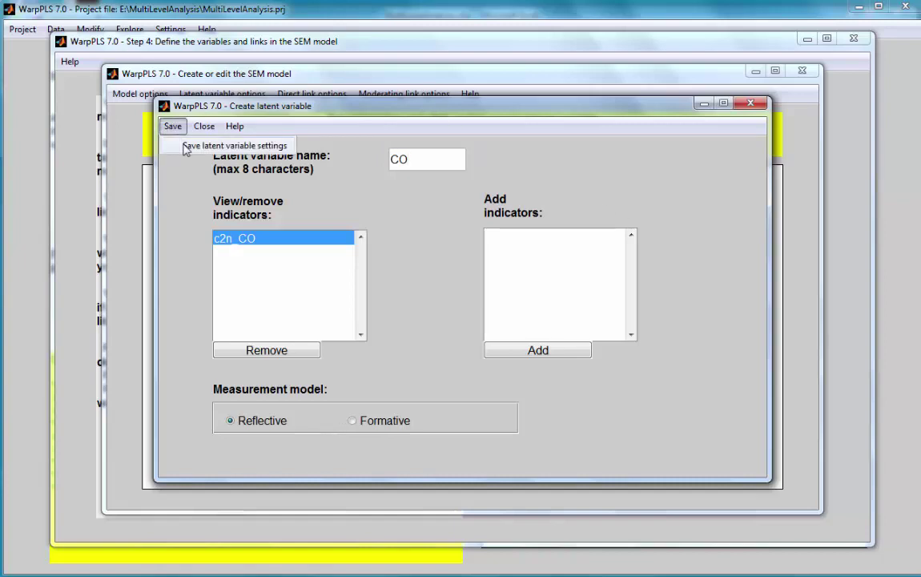
# - Add a direct link from CO to JP, place CO beside JP, and save the model
pyautogui.click(295, 95)
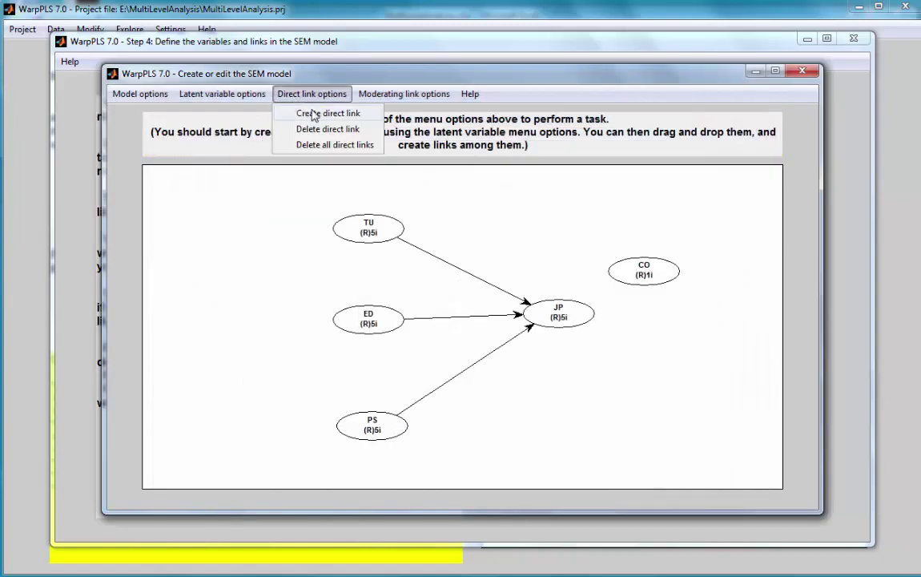
pyautogui.click(312, 113)
pyautogui.click(612, 268)
pyautogui.click(583, 318)
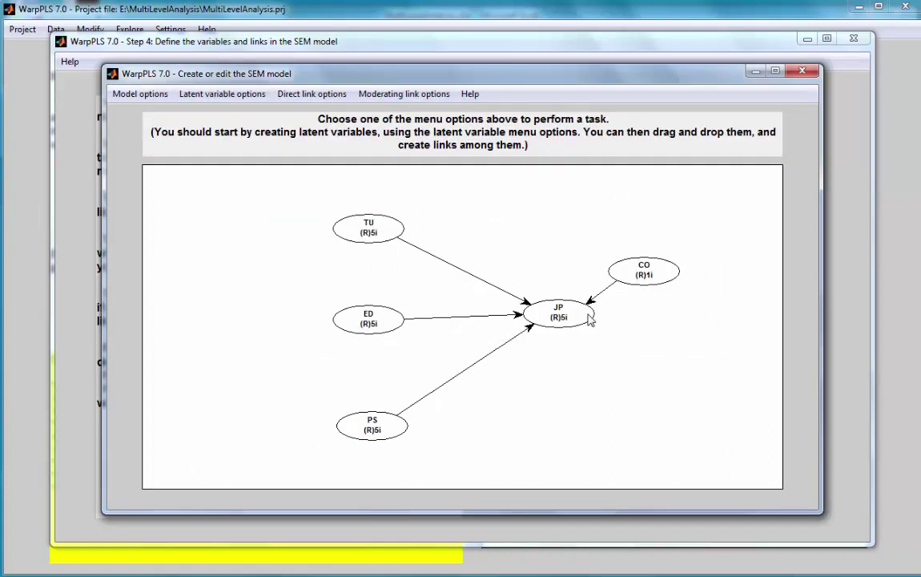
pyautogui.moveTo(646, 278); pyautogui.dragTo(682, 318)
pyautogui.click(126, 96)
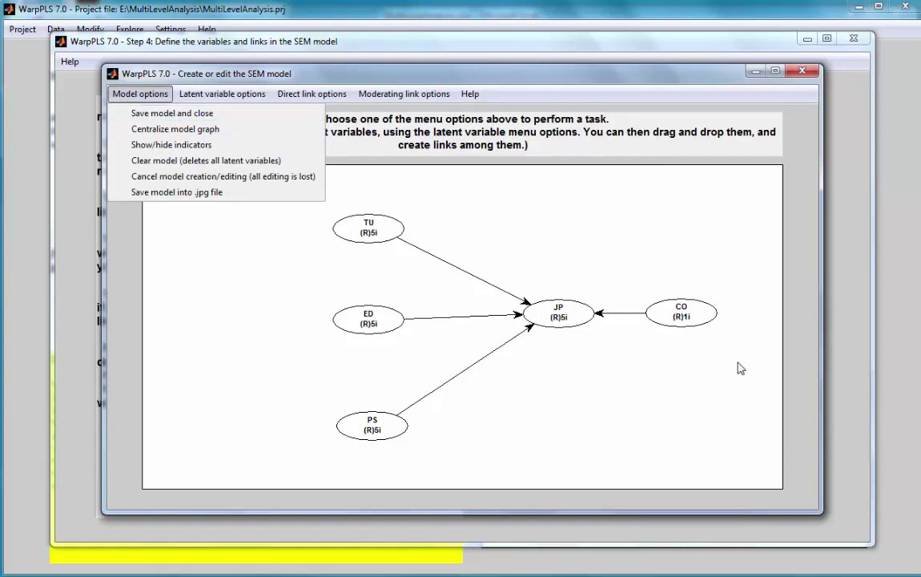
pyautogui.click(185, 120)
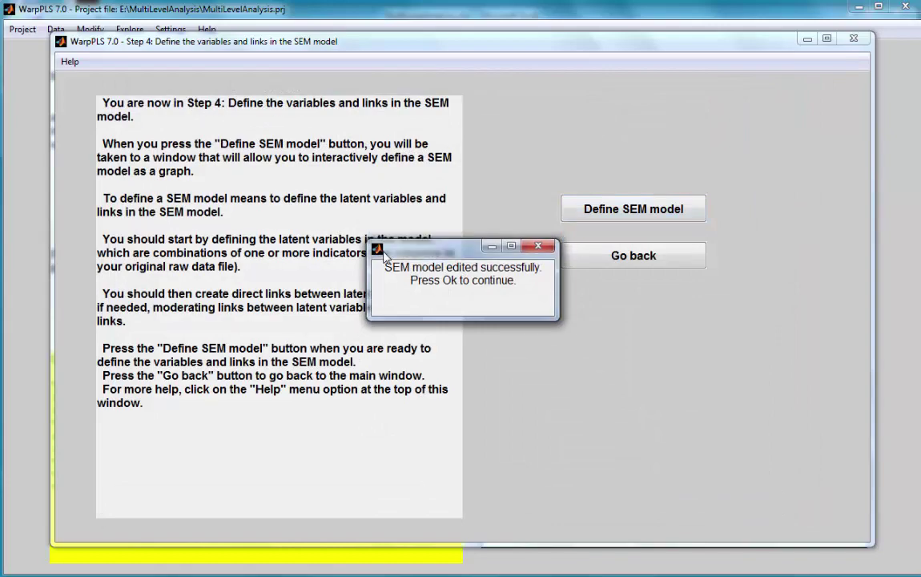
# - Dismiss the notices and rerun the Step 5 SEM analysis, giving CO→JP β=0.02 (P=0.36)
pyautogui.click(385, 255)
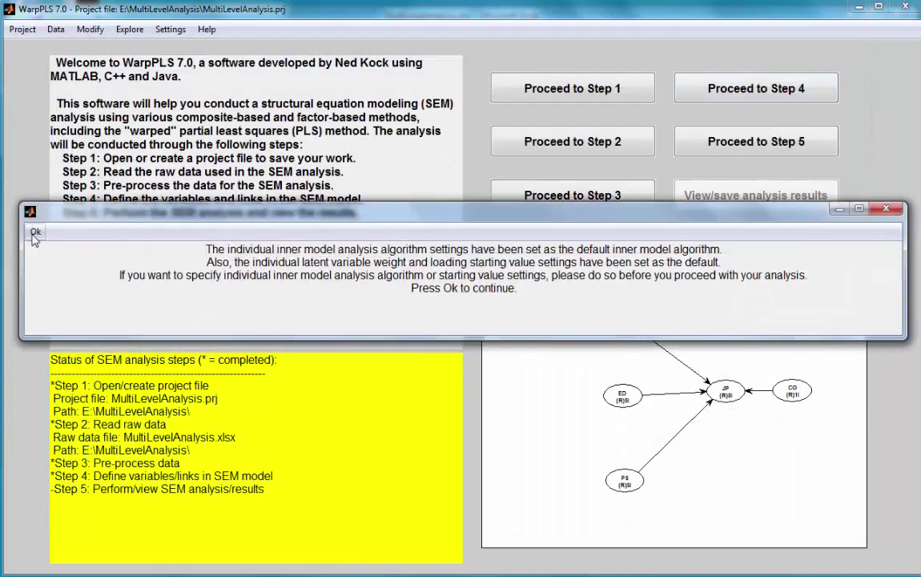
pyautogui.click(34, 231)
pyautogui.click(713, 142)
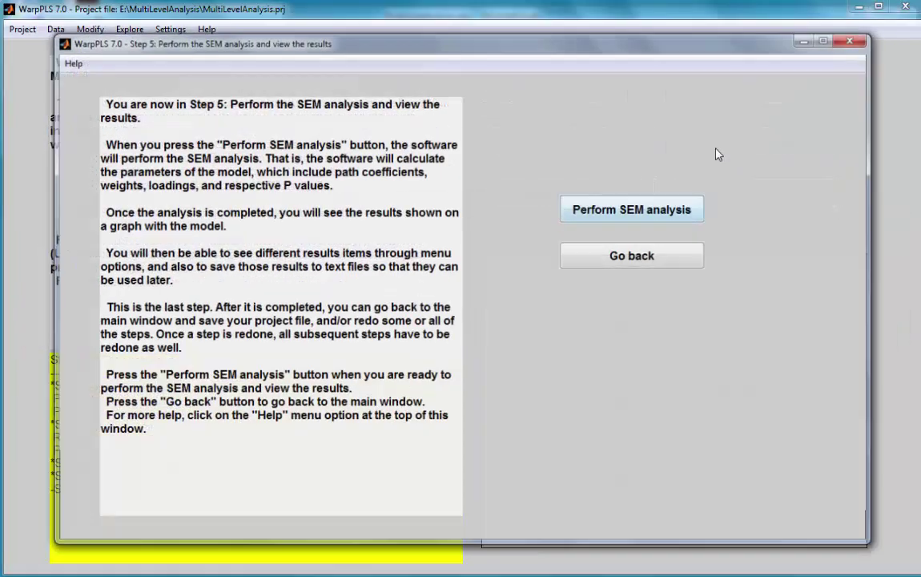
pyautogui.click(643, 209)
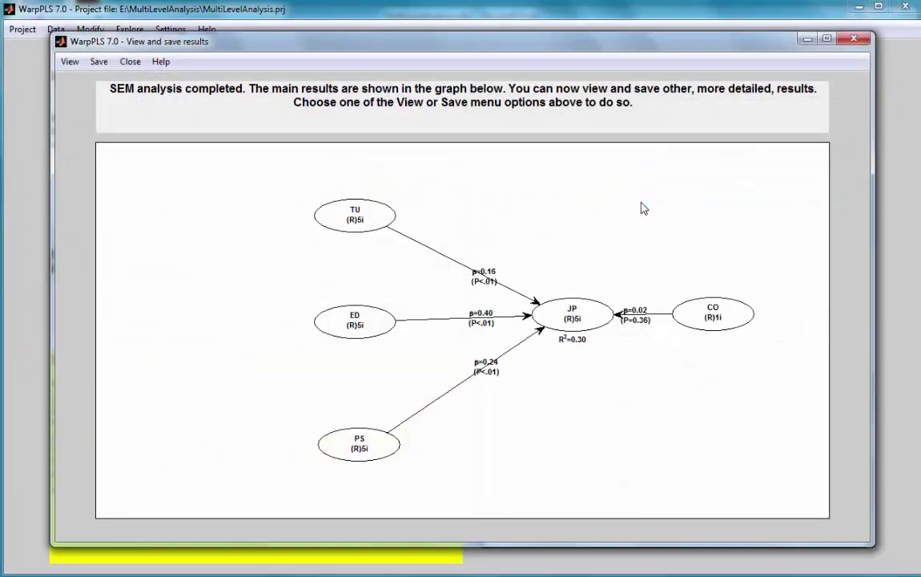